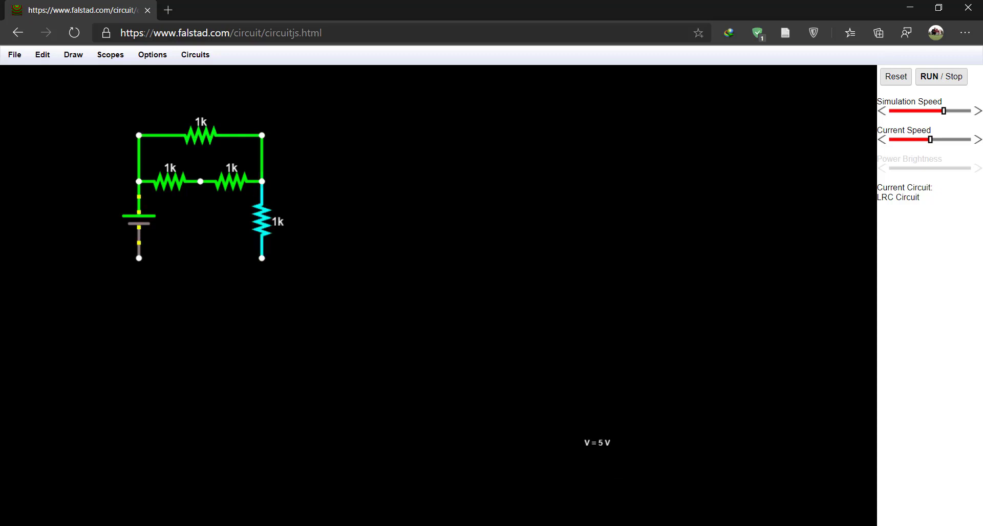
Step: Set the two series resistors in the middle branch to 20 ohms and 10 ohms, from left to right
{"action": "double_click", "coordinate": [172, 184]}
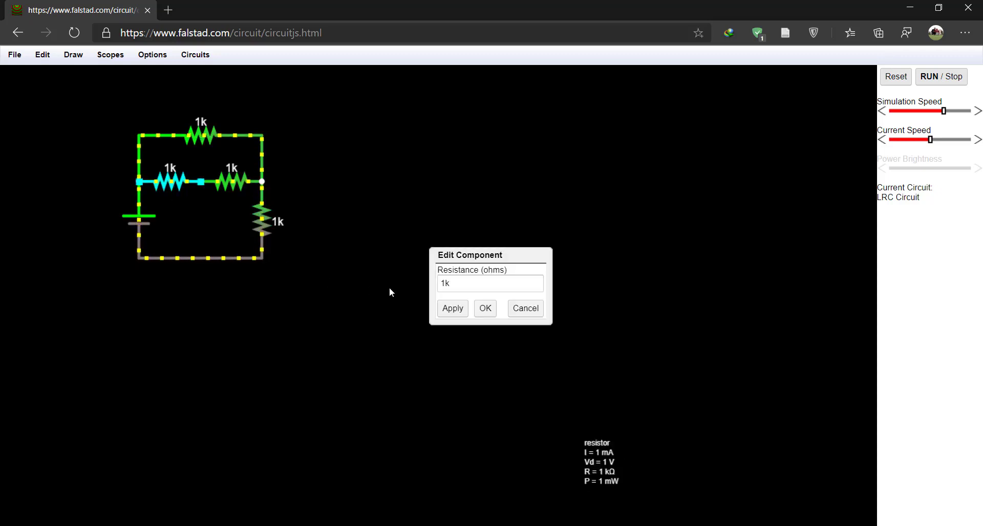
{"action": "left_click", "coordinate": [485, 309]}
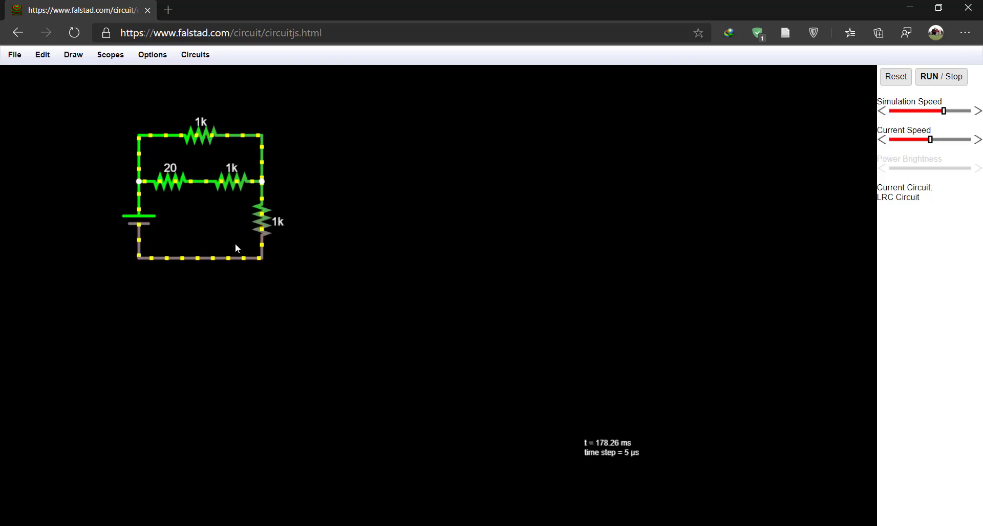
{"action": "double_click", "coordinate": [225, 185]}
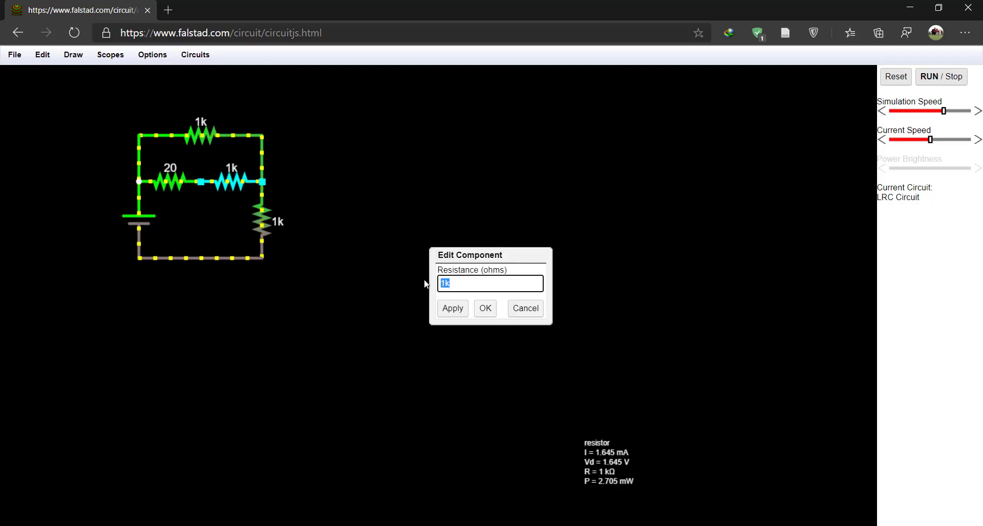
{"action": "left_click", "coordinate": [493, 315]}
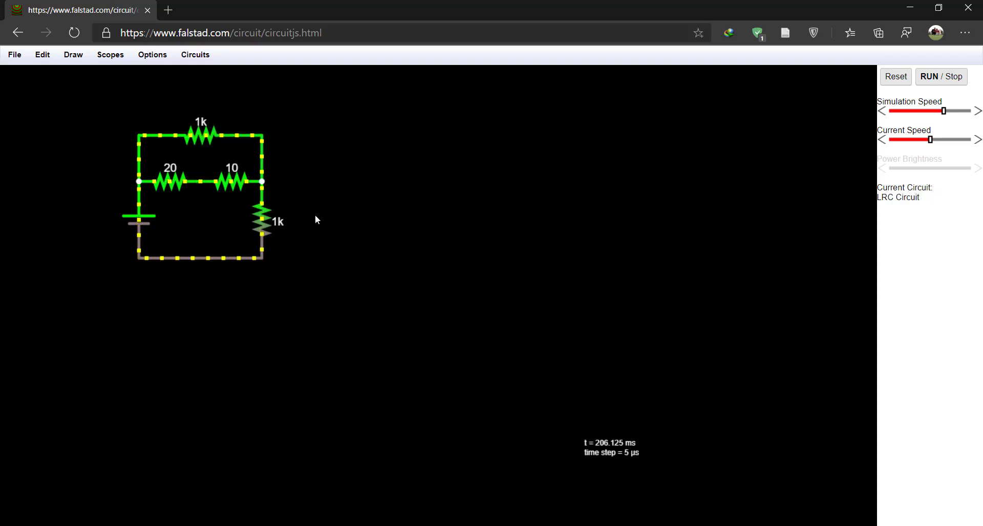
Step: Set both the upper-branch resistor and the vertical resistor on the circuit's right side to 30 ohms
{"action": "double_click", "coordinate": [204, 133]}
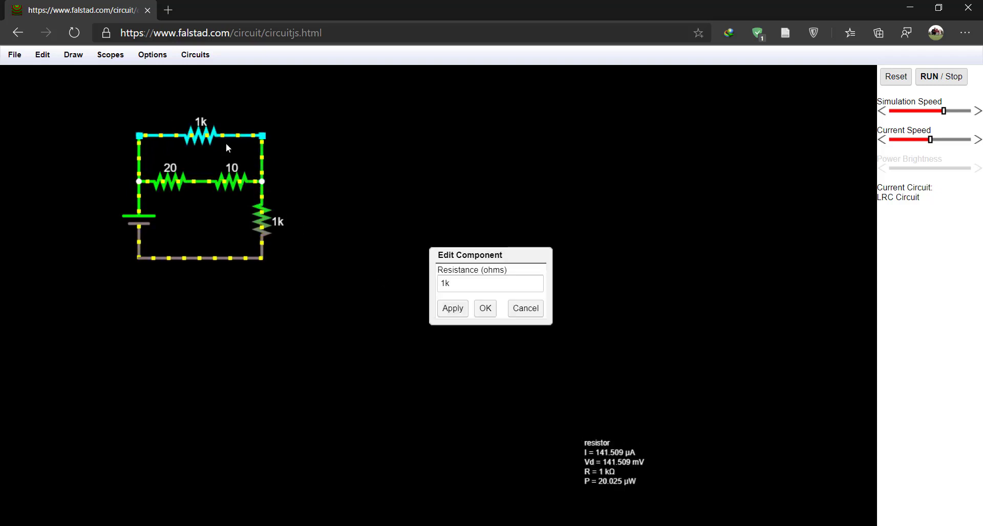
{"action": "left_click", "coordinate": [485, 313]}
{"action": "double_click", "coordinate": [267, 225]}
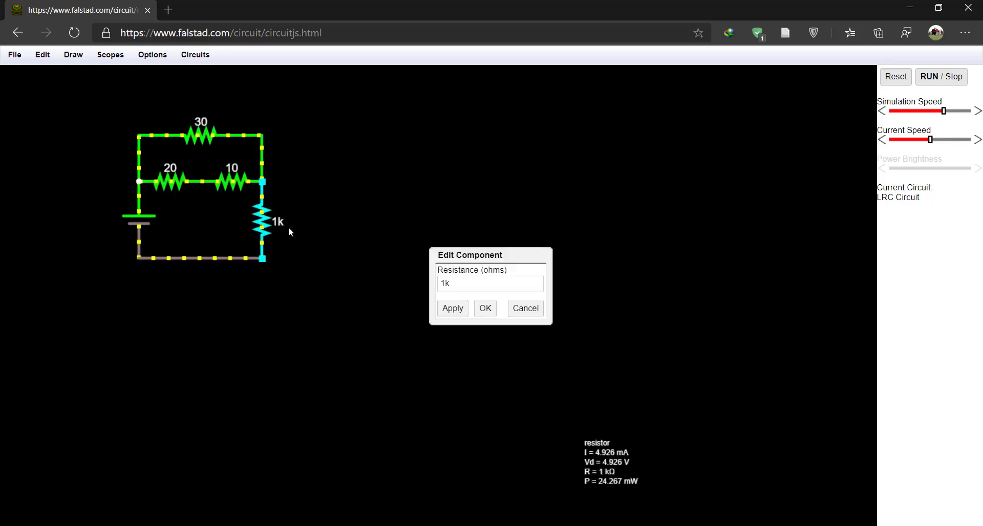
{"action": "type", "text": "30"}
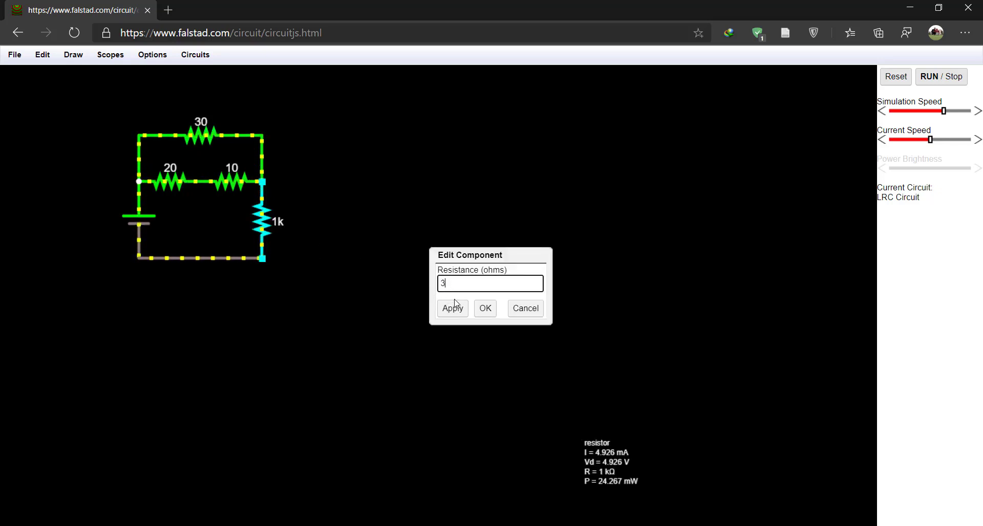
{"action": "left_click", "coordinate": [485, 310]}
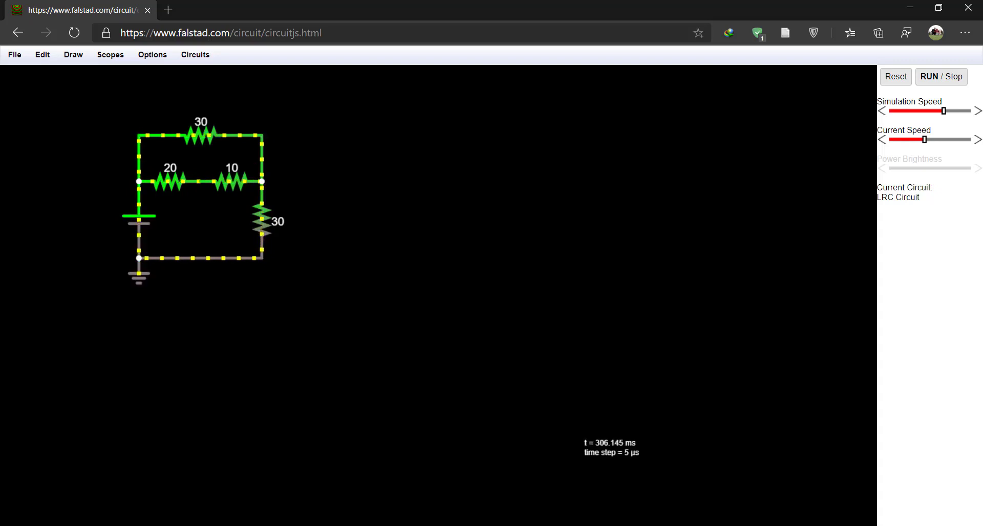
Step: Move the whole circuit to the upper-left corner of the canvas
{"action": "key", "text": "ctrl+a"}
{"action": "left_click_drag", "start_coordinate": [139, 230], "coordinate": [48, 184]}
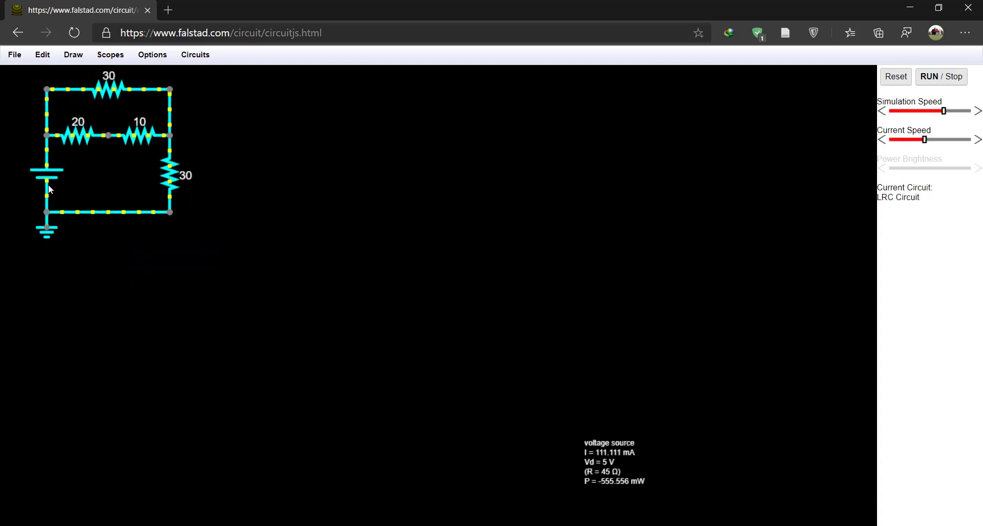
{"action": "left_click", "coordinate": [155, 255]}
Step: Copy the entire circuit and place the duplicate just to the right of the original with clear spacing
{"action": "key", "text": "ctrl+a"}
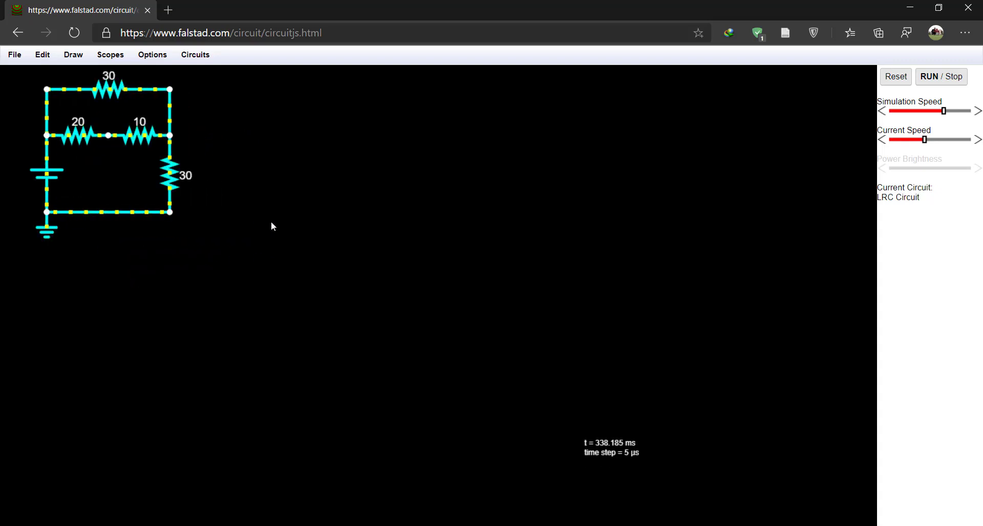
{"action": "key", "text": "ctrl+c"}
{"action": "key", "text": "ctrl+v"}
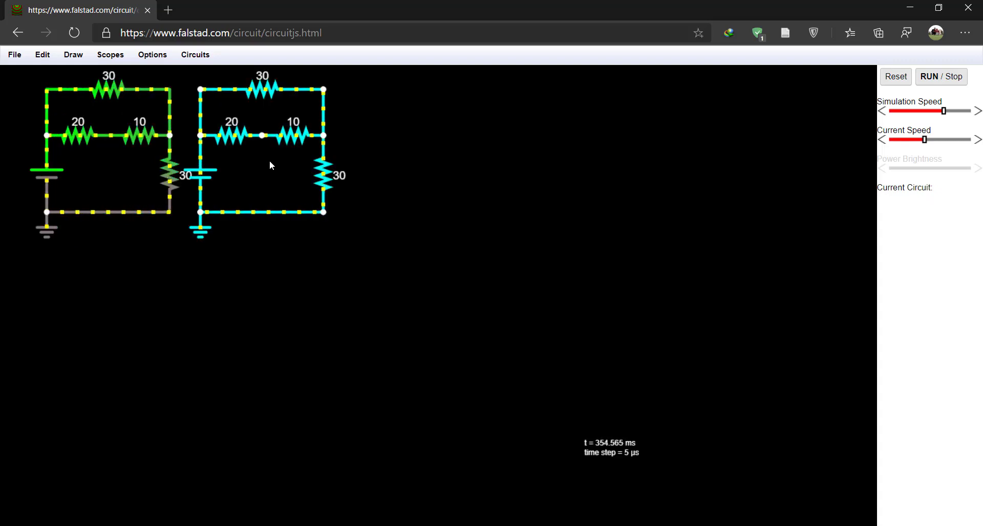
{"action": "left_click_drag", "start_coordinate": [256, 135], "coordinate": [271, 136]}
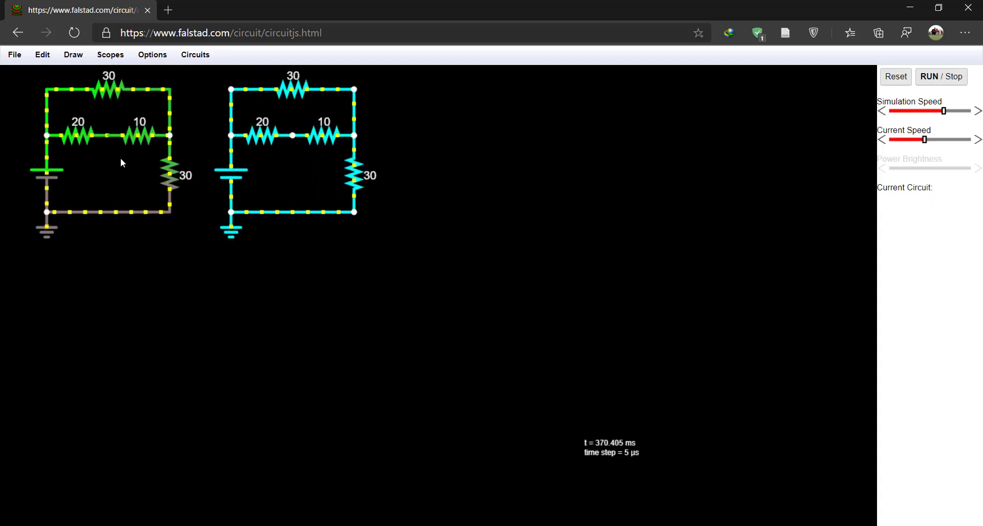
Step: In the second circuit, replace the 20 and 10 ohm series pair with a single 30 ohm resistor spanning the middle branch
{"action": "left_click", "coordinate": [96, 152]}
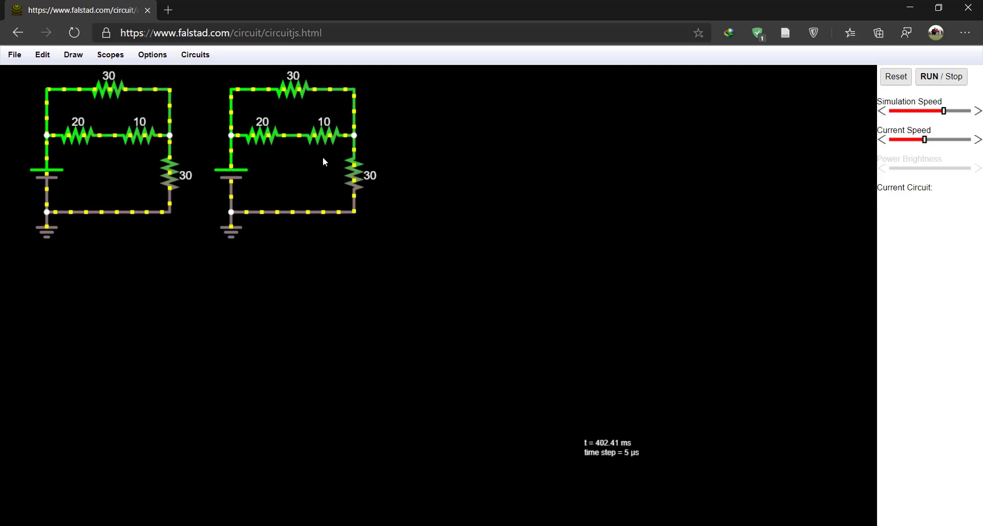
{"action": "key", "text": "Delete"}
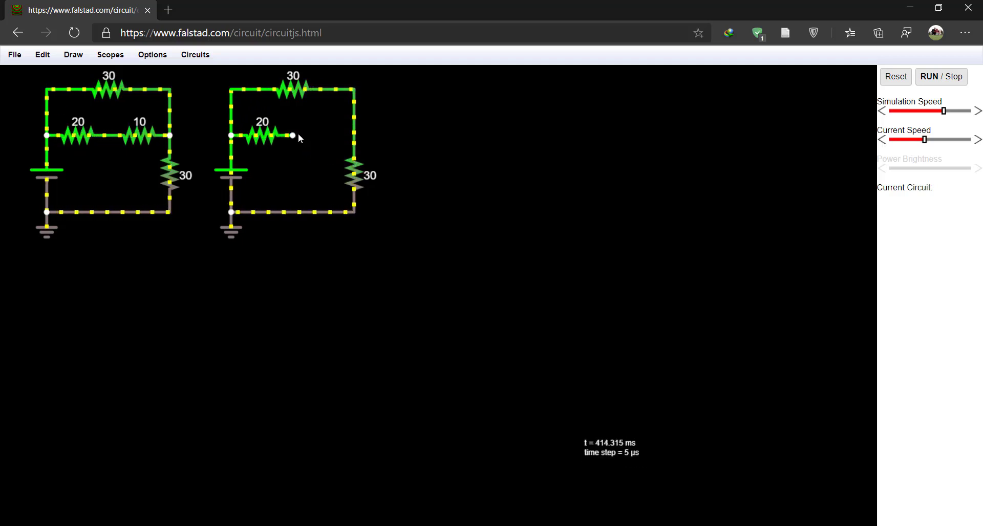
{"action": "double_click", "coordinate": [262, 135]}
{"action": "double_click", "coordinate": [446, 281]}
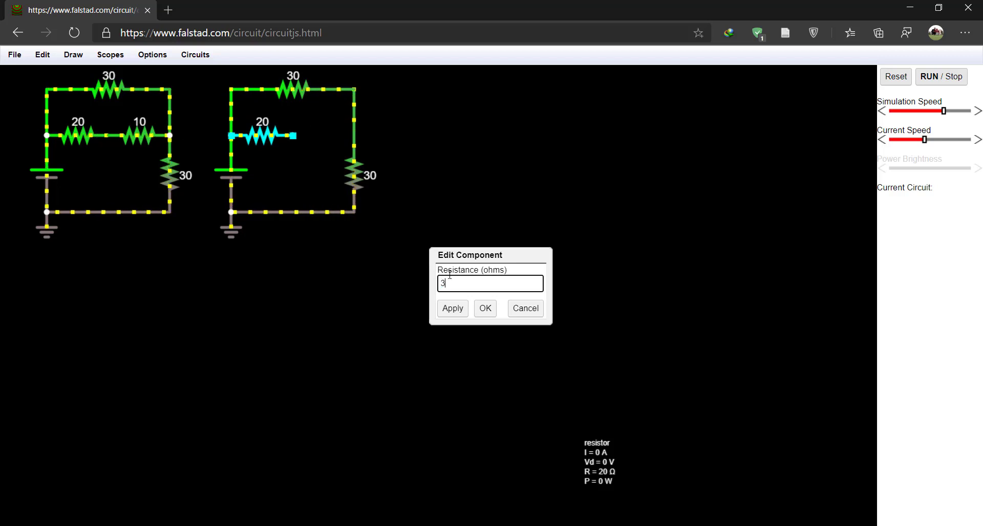
{"action": "left_click", "coordinate": [480, 315]}
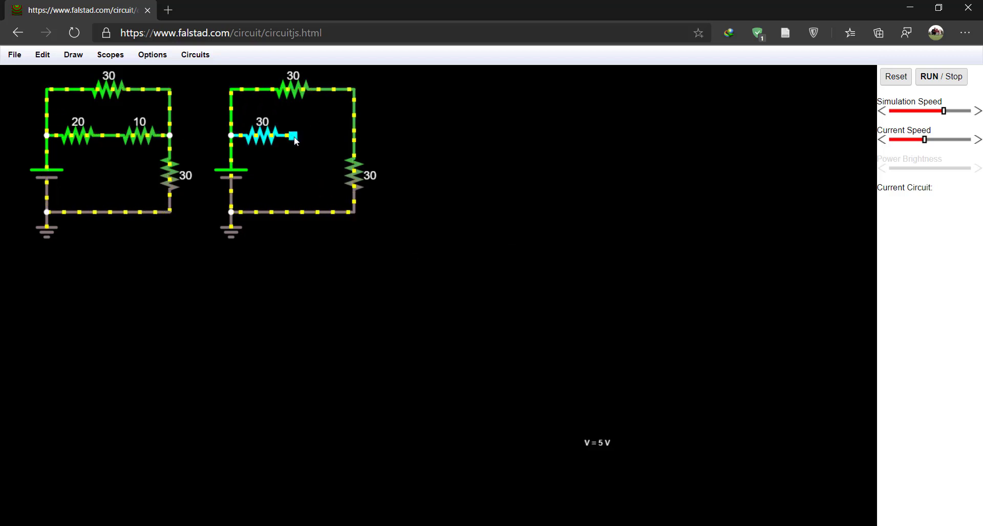
{"action": "left_click_drag", "start_coordinate": [294, 137], "coordinate": [354, 136]}
Step: Duplicate the second circuit and position the copy to its right, in line with the first two circuits
{"action": "left_click_drag", "start_coordinate": [383, 252], "coordinate": [213, 84]}
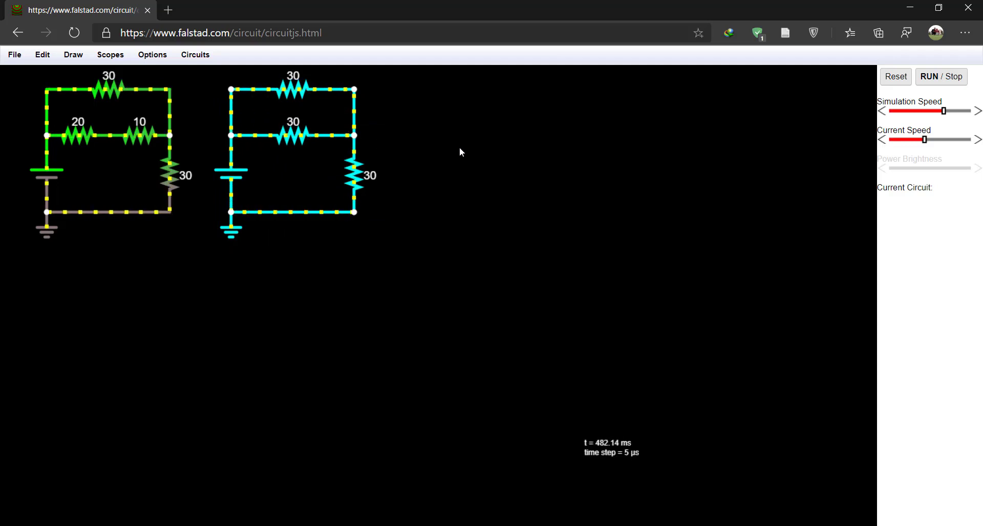
{"action": "key", "text": "ctrl+d"}
{"action": "left_click_drag", "start_coordinate": [468, 124], "coordinate": [471, 144]}
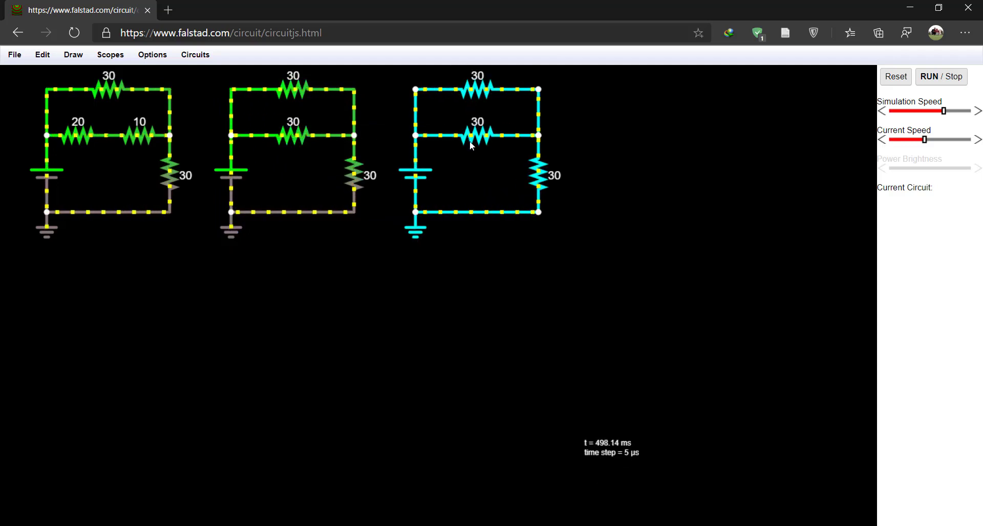
{"action": "left_click", "coordinate": [459, 143]}
{"action": "left_click_drag", "start_coordinate": [395, 247], "coordinate": [559, 78]}
{"action": "left_click_drag", "start_coordinate": [471, 137], "coordinate": [456, 137]}
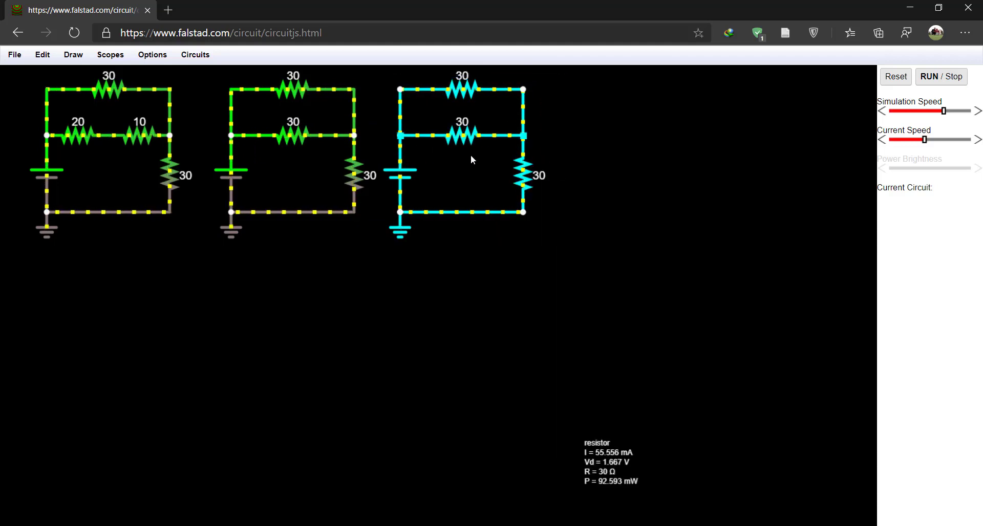
{"action": "left_click", "coordinate": [470, 157]}
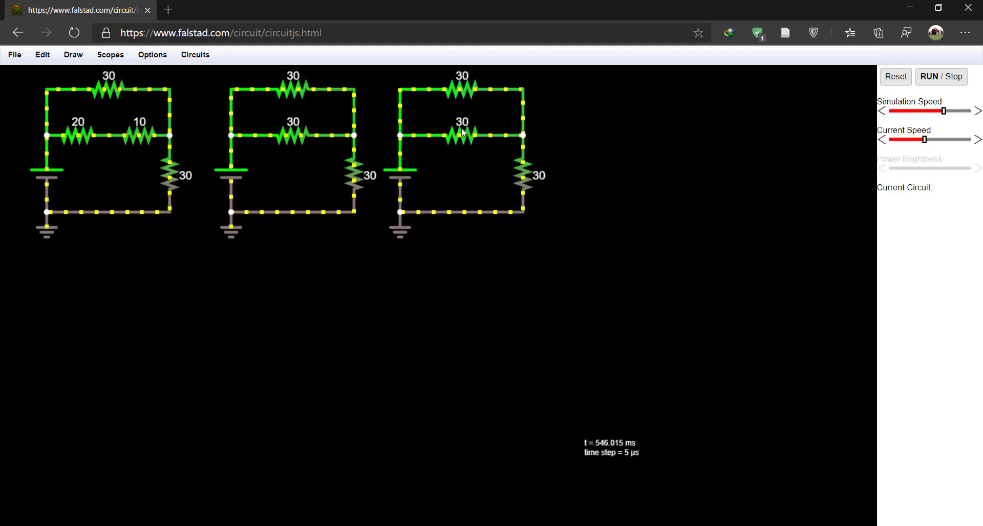
Step: In the third circuit, delete the middle-branch 30 ohm resistor and set the upper resistor to 15 ohms
{"action": "left_click_drag", "start_coordinate": [447, 156], "coordinate": [465, 133]}
{"action": "key", "text": "Delete"}
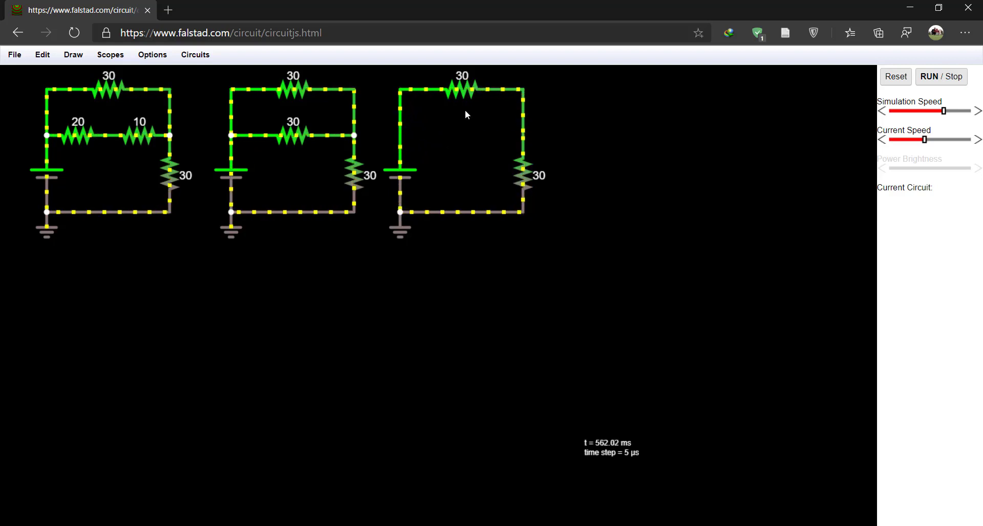
{"action": "double_click", "coordinate": [462, 91]}
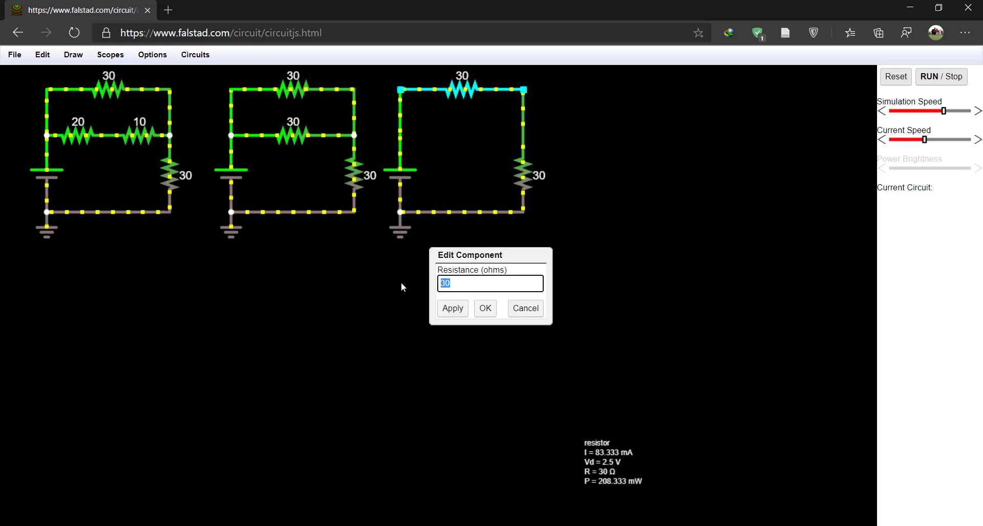
{"action": "type", "text": "15"}
{"action": "left_click", "coordinate": [446, 307]}
{"action": "left_click", "coordinate": [485, 308]}
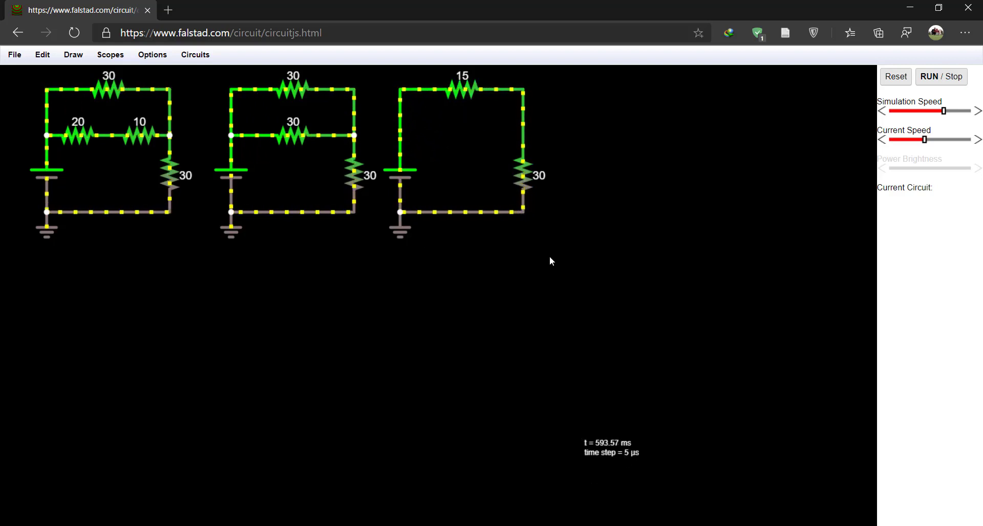
Step: Duplicate the third circuit and place the copy to its right as the fourth circuit in the row
{"action": "left_click_drag", "start_coordinate": [427, 107], "coordinate": [389, 77]}
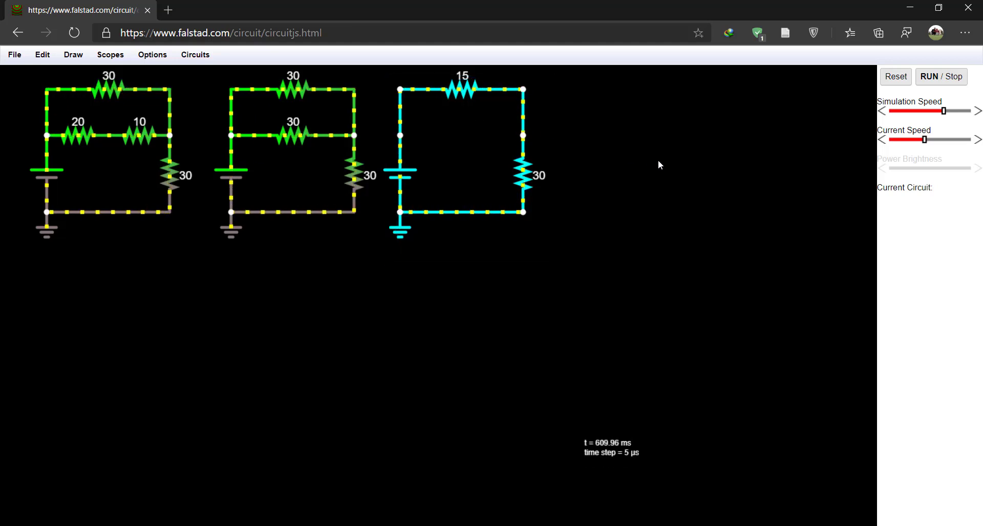
{"action": "key", "text": "ctrl+d"}
{"action": "left_click_drag", "start_coordinate": [585, 172], "coordinate": [554, 172]}
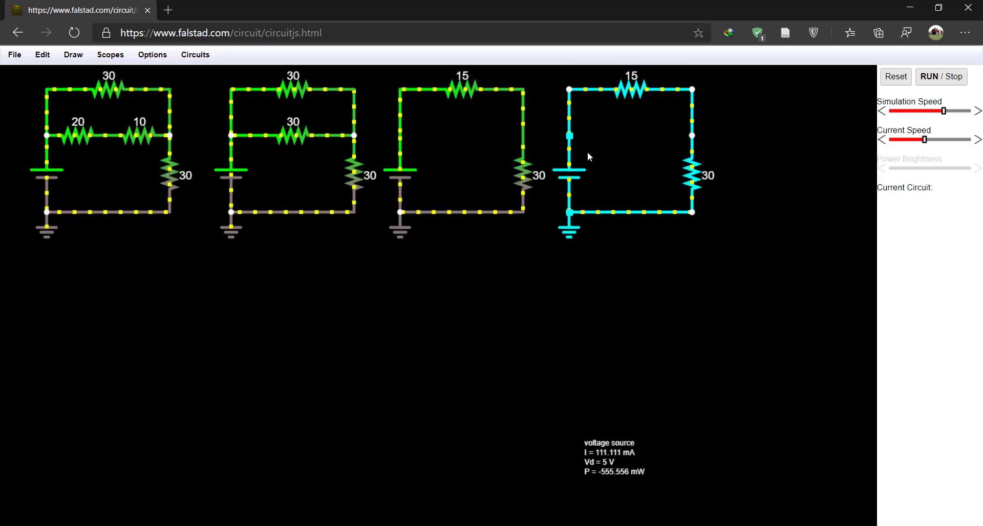
{"action": "left_click", "coordinate": [735, 187]}
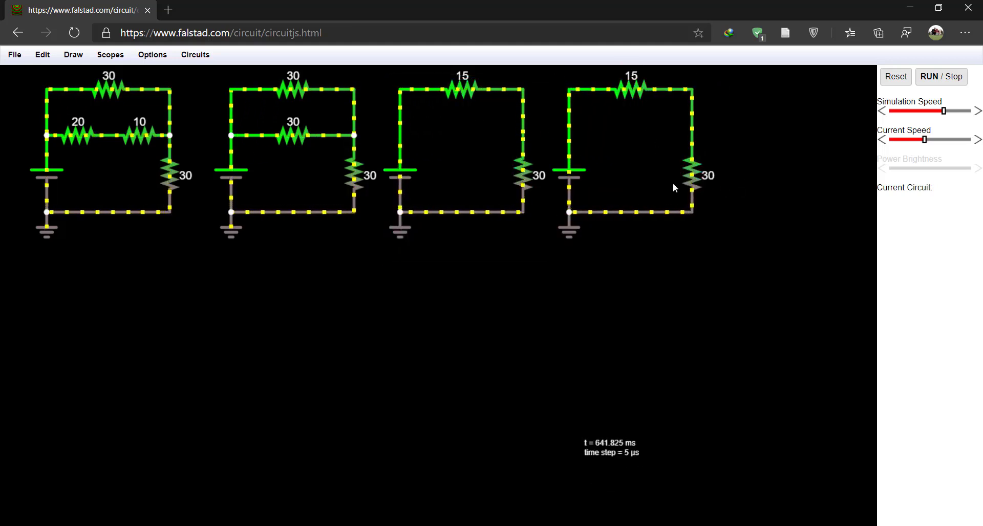
Step: Reduce the fourth circuit to a single 45 ohm upper resistor, replacing its vertical 30 ohm resistor with a wire
{"action": "key", "text": "Delete"}
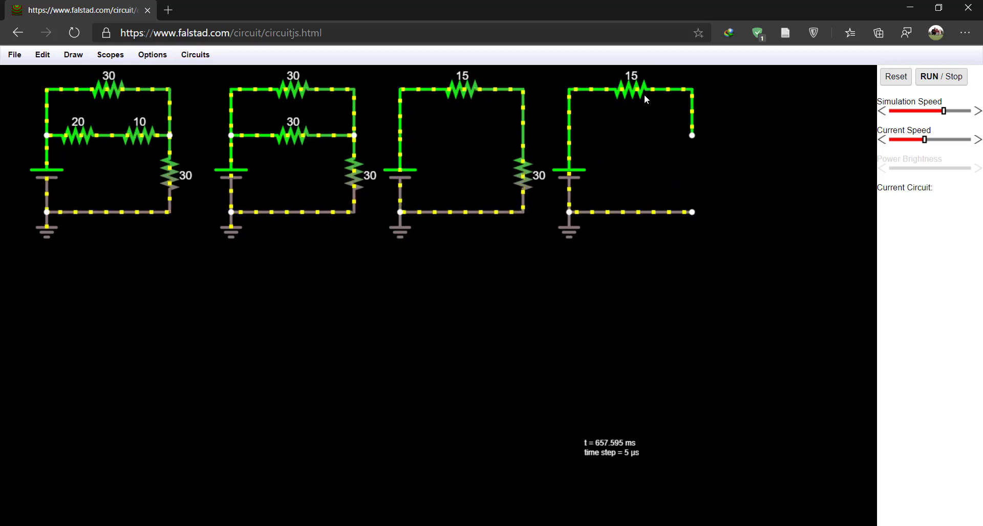
{"action": "double_click", "coordinate": [639, 93]}
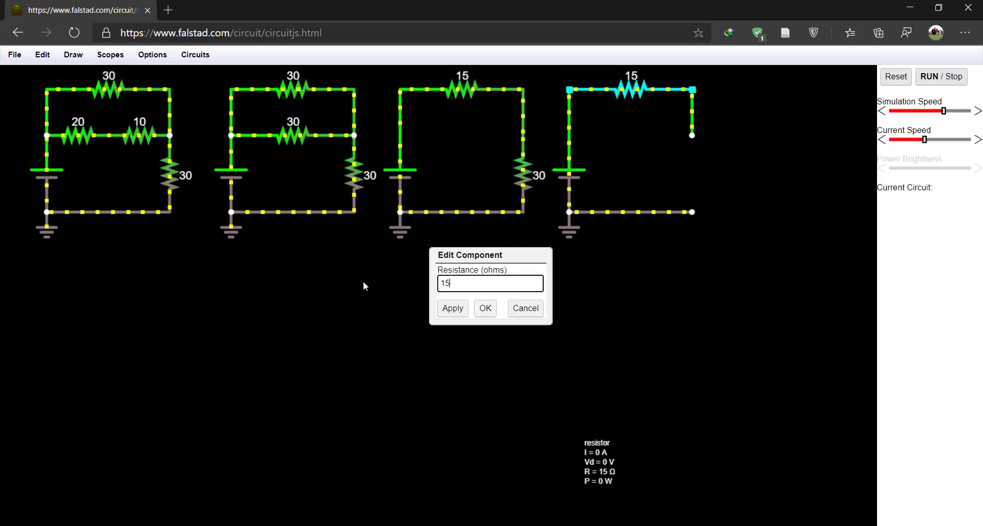
{"action": "type", "text": "e3"}
{"action": "key", "text": "BackSpace"}
{"action": "key", "text": "BackSpace"}
{"action": "key", "text": "BackSpace"}
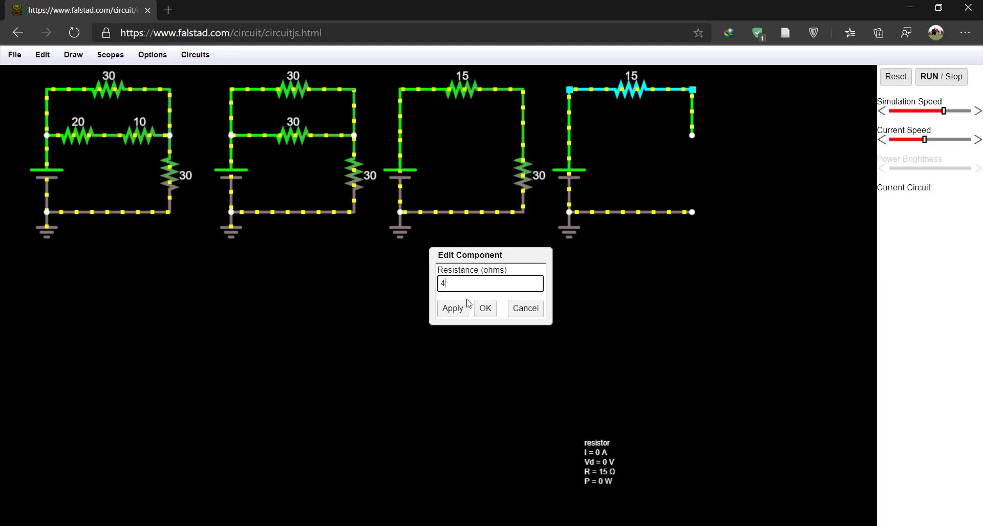
{"action": "key", "text": "Escape"}
{"action": "left_click_drag", "start_coordinate": [691, 135], "coordinate": [693, 212]}
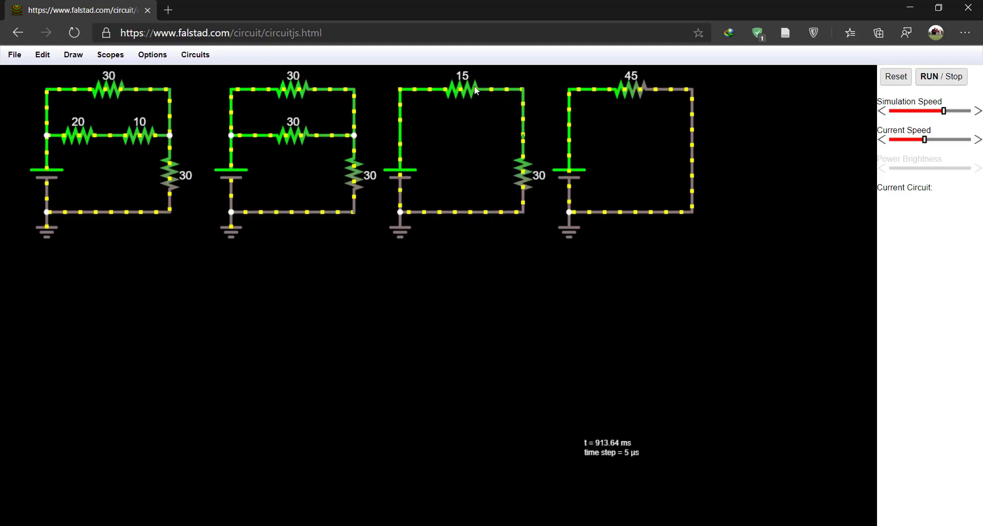
Step: Duplicate all four circuits and align the copies in a second row directly beneath the originals
{"action": "key", "text": "ctrl+a"}
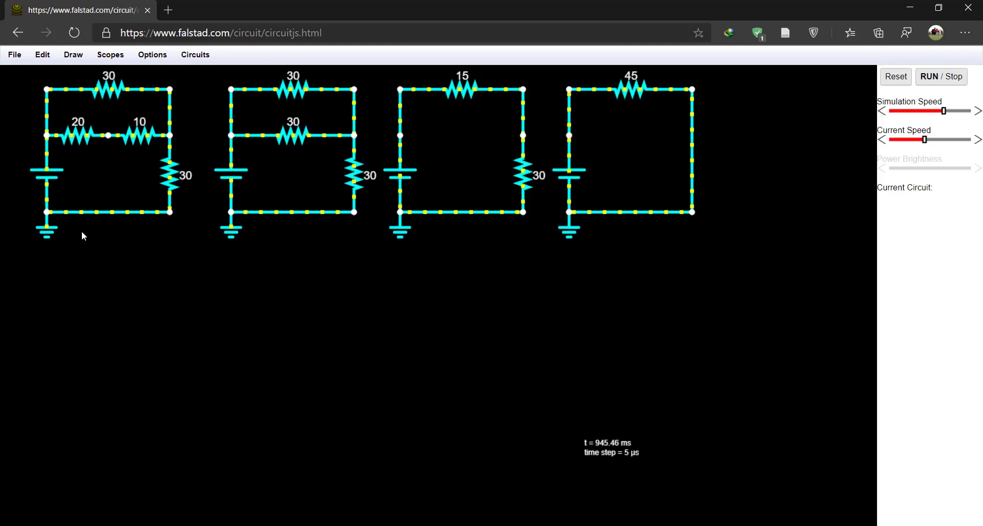
{"action": "key", "text": "ctrl+v"}
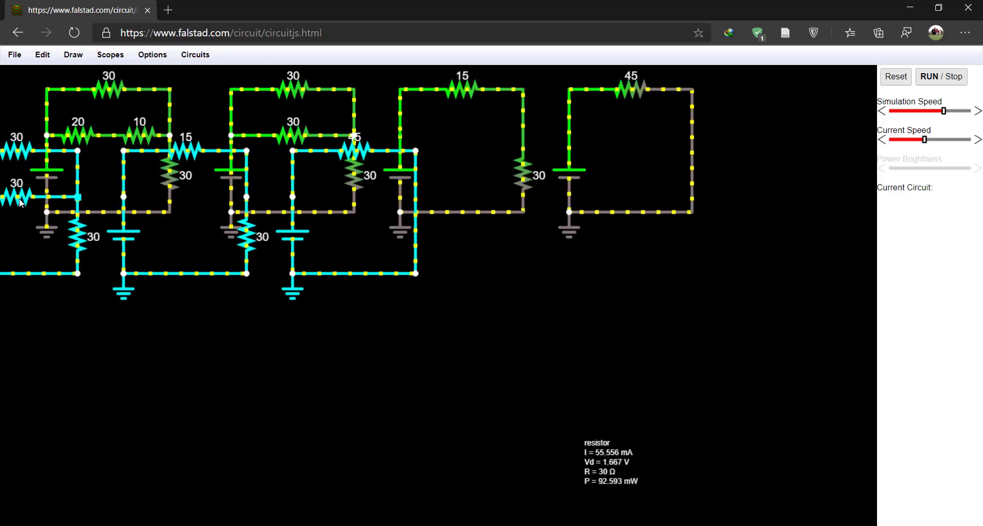
{"action": "left_click_drag", "start_coordinate": [94, 197], "coordinate": [270, 306]}
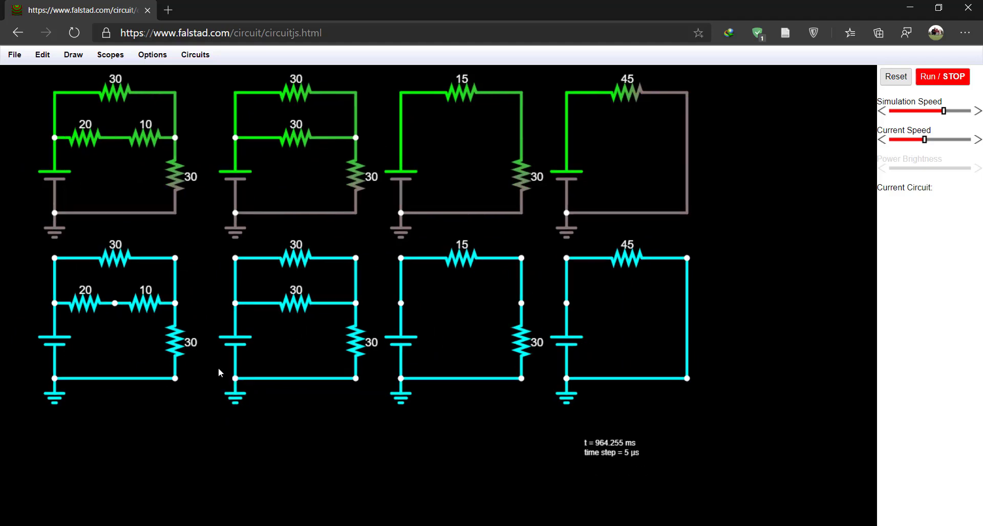
{"action": "left_click", "coordinate": [150, 431]}
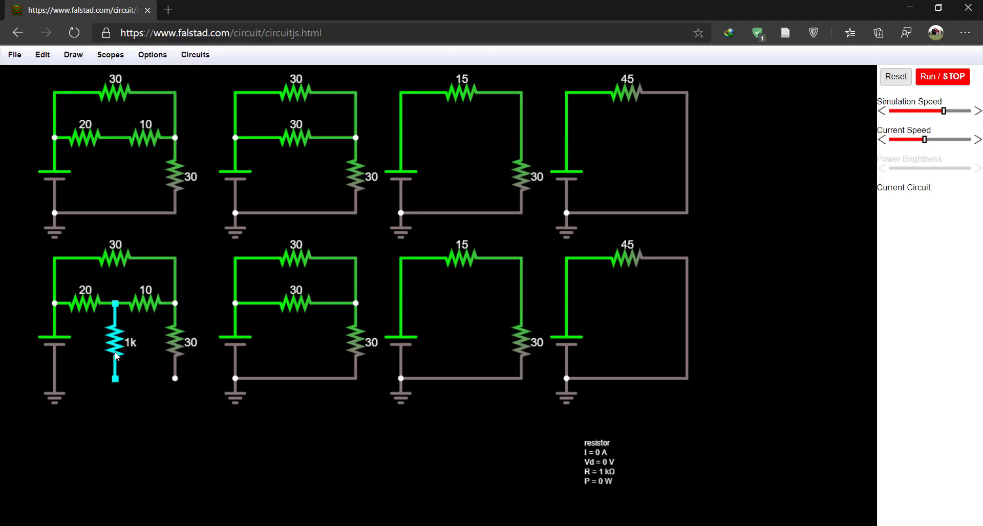
Step: Set the middle vertical resistor in the second row's first circuit to 40 ohms and reconnect it to the bottom rail
{"action": "double_click", "coordinate": [118, 354]}
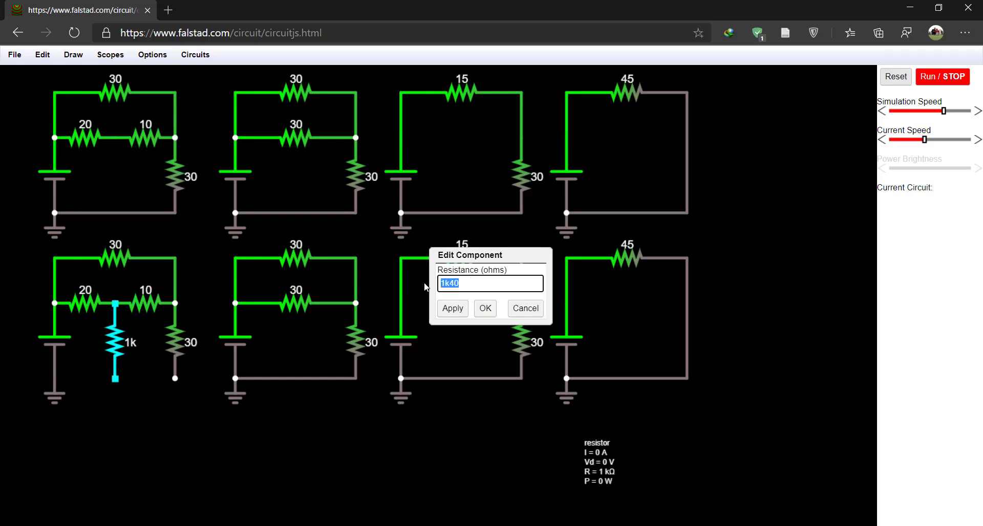
{"action": "left_click", "coordinate": [485, 309]}
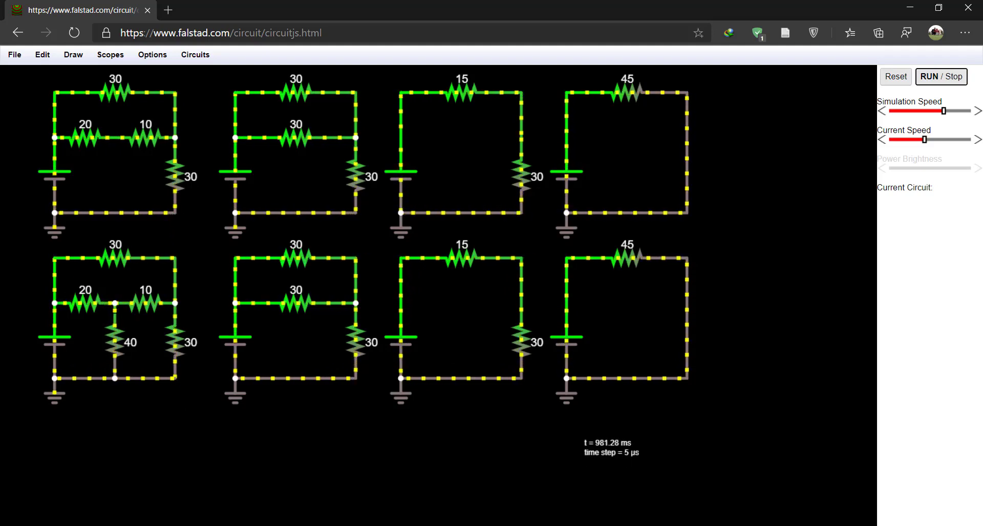
{"action": "mouse_move", "coordinate": [66, 303]}
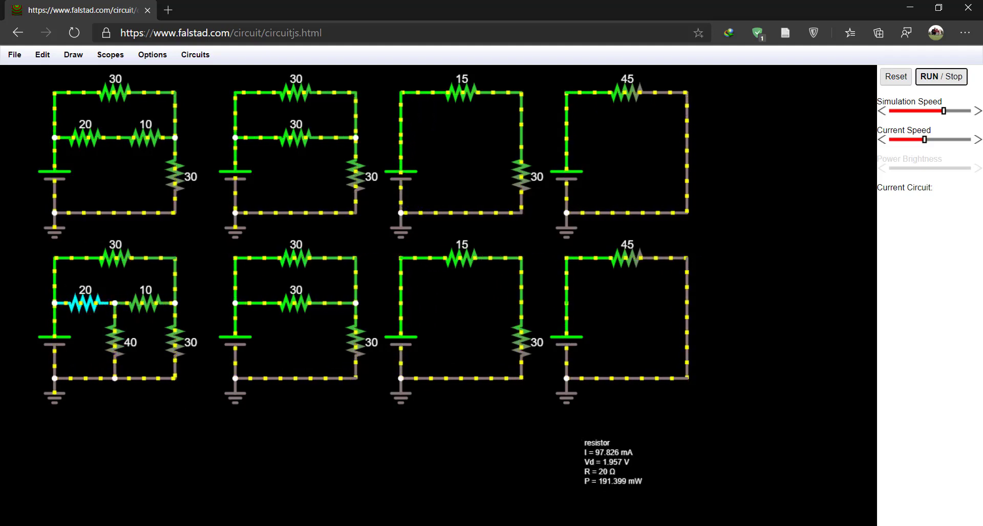
{"action": "mouse_move", "coordinate": [114, 323]}
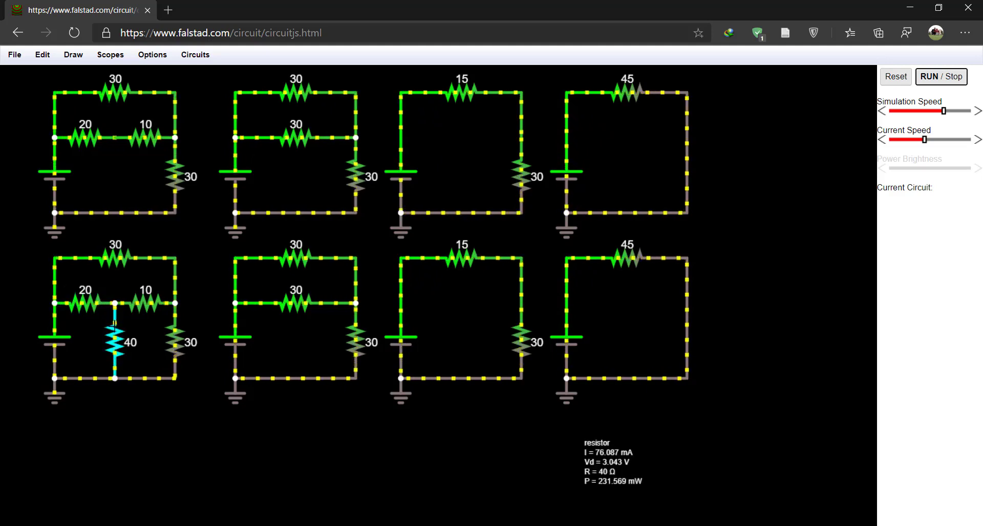
{"action": "mouse_move", "coordinate": [146, 306]}
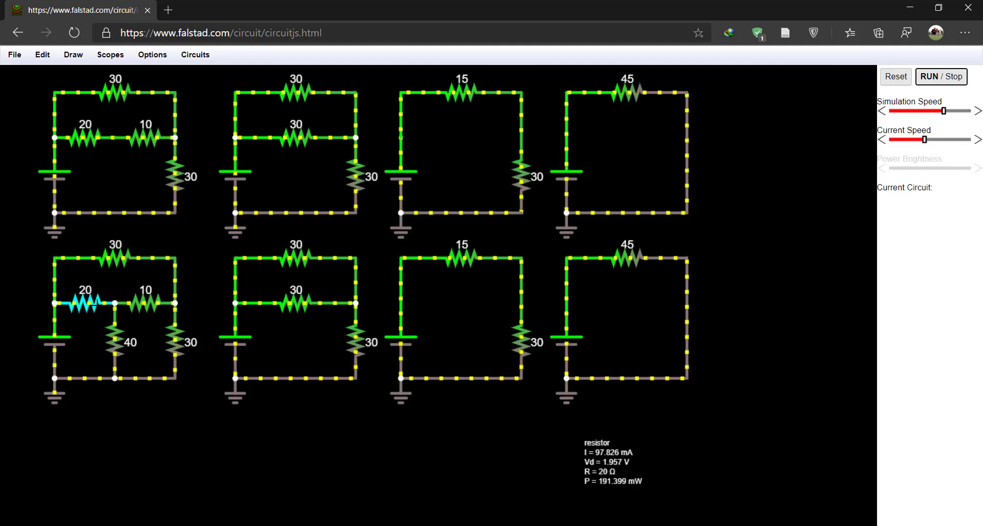
Step: Try to attach a copied 40 ohm resistor to the combined 30 ohm branch in the second row's second circuit, and delete the copy
{"action": "mouse_move", "coordinate": [115, 341]}
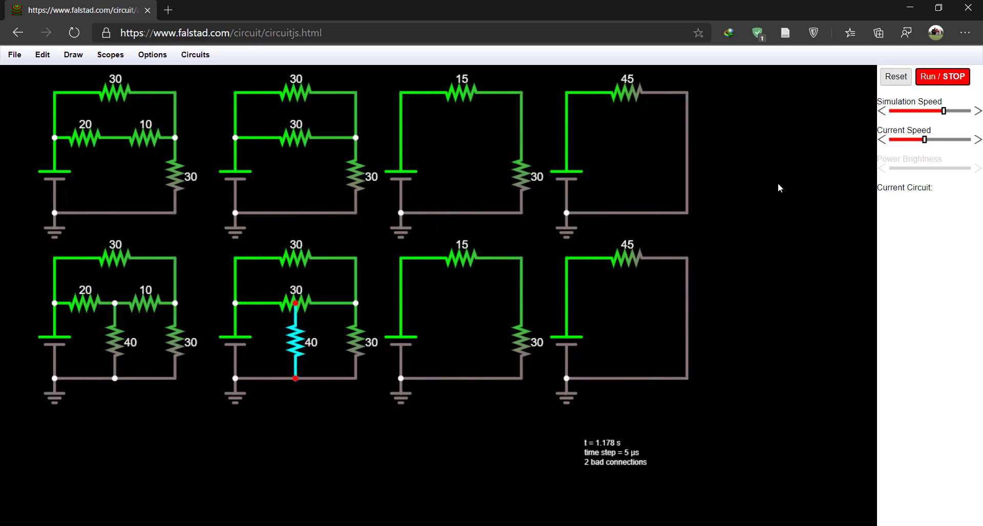
{"action": "left_click", "coordinate": [954, 85]}
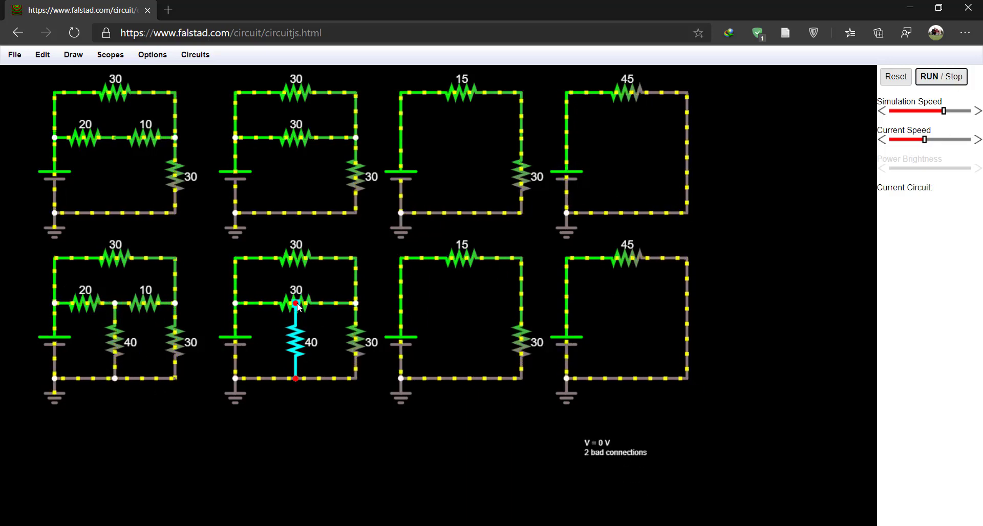
{"action": "left_click_drag", "start_coordinate": [282, 318], "coordinate": [297, 305]}
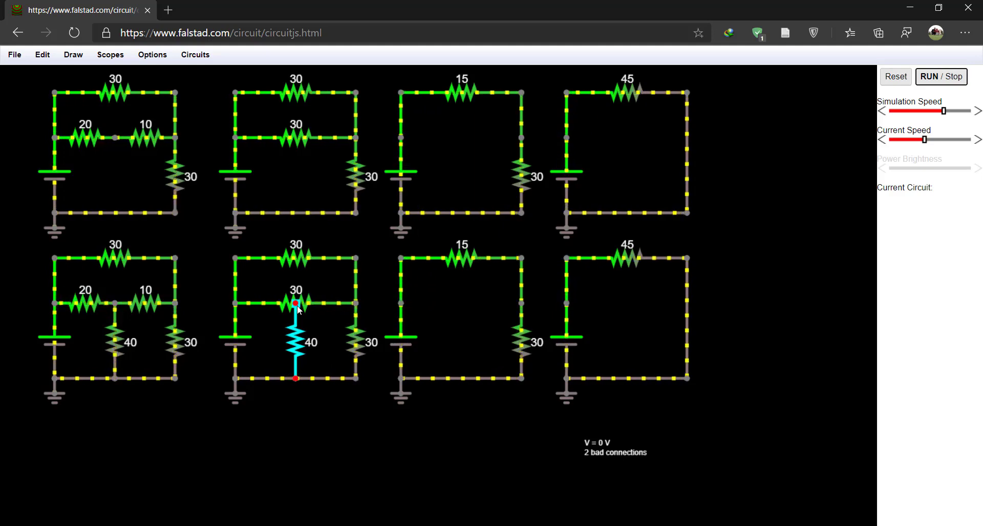
{"action": "left_click_drag", "start_coordinate": [297, 305], "coordinate": [307, 329]}
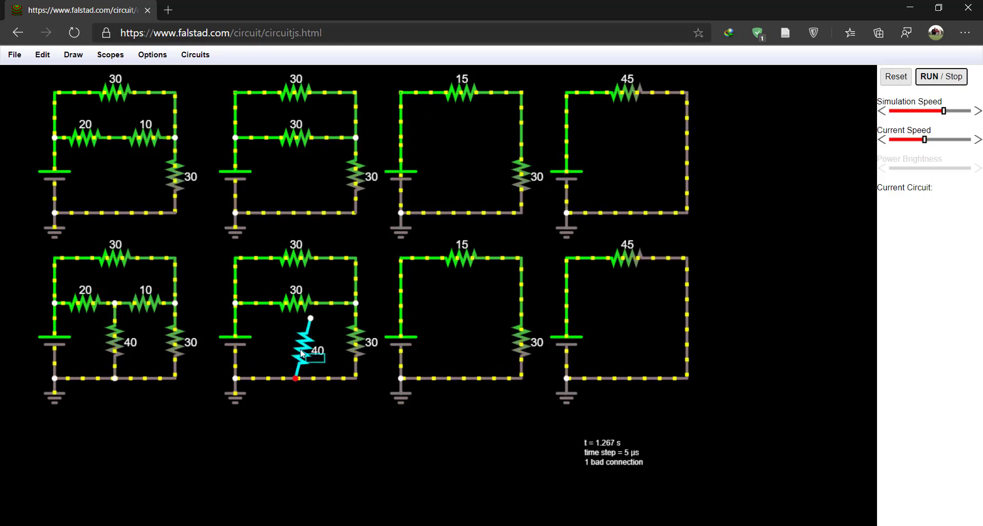
{"action": "key", "text": "Delete"}
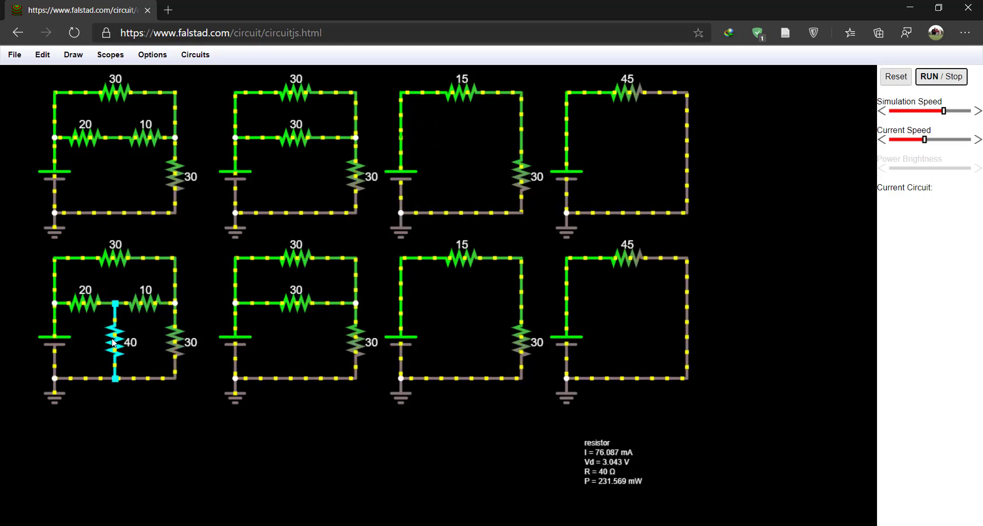
Step: Pull the 10 ohm resistor out of the second row's first circuit and put it back between its original nodes
{"action": "left_click_drag", "start_coordinate": [154, 306], "coordinate": [184, 411]}
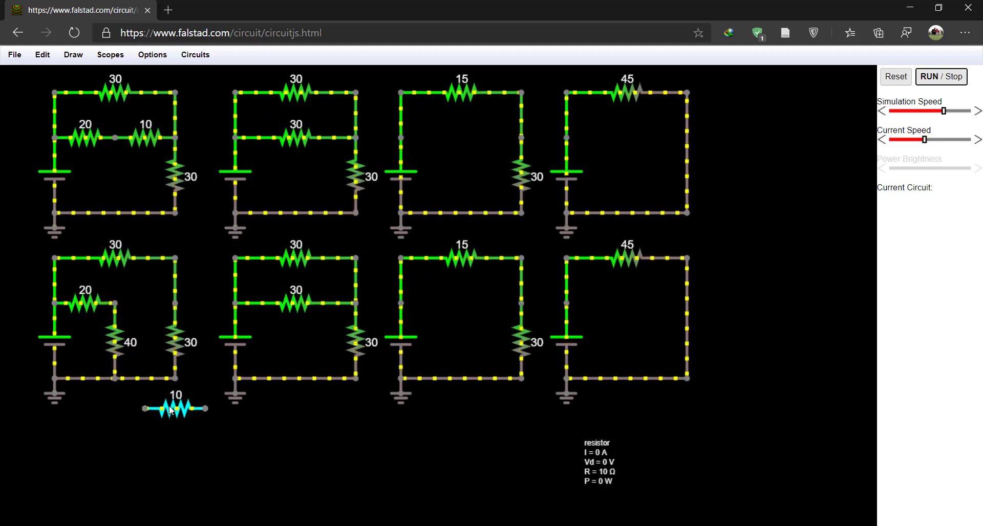
{"action": "left_click_drag", "start_coordinate": [115, 303], "coordinate": [175, 303]}
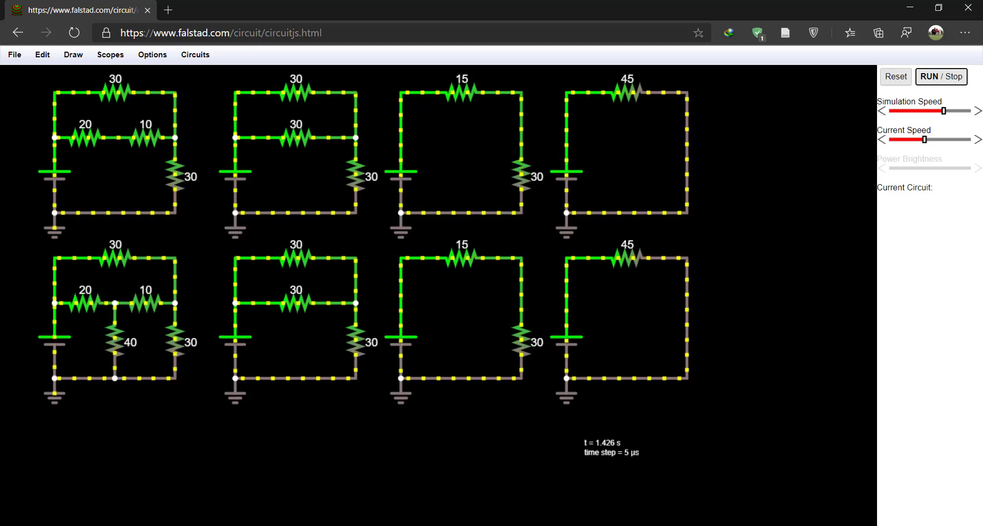
{"action": "mouse_move", "coordinate": [145, 301]}
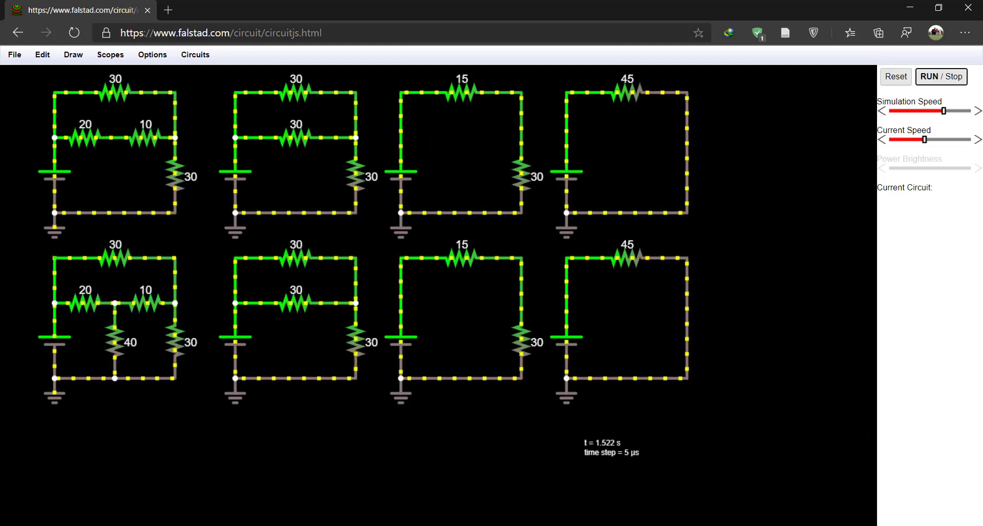
Step: Switch to the Sadiku textbook PDF in Adobe Acrobat and examine Figure 2.49, the superposed Y and delta networks, up close
{"action": "key", "text": "alt+Tab"}
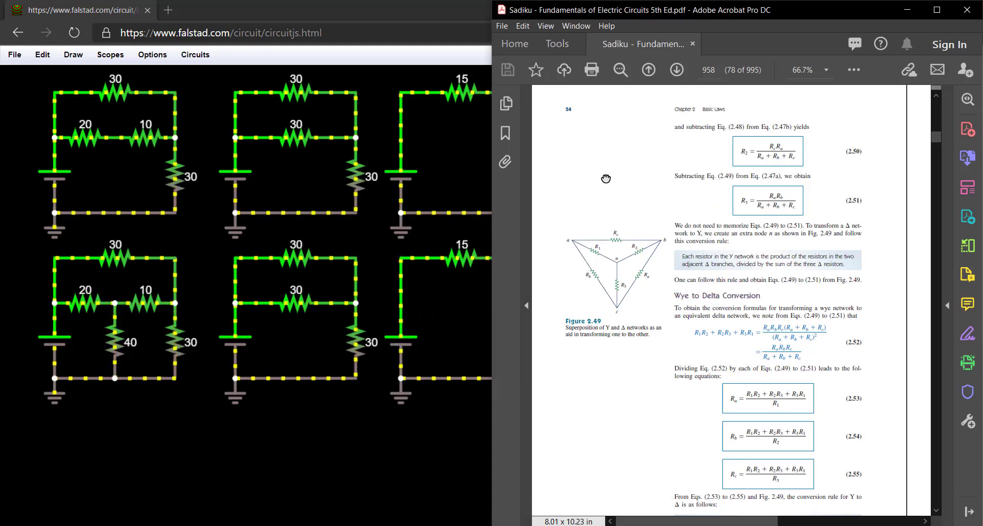
{"action": "scroll", "coordinate": [589, 168], "scroll_direction": "up", "scroll_amount": 1}
{"action": "scroll", "coordinate": [563, 105], "scroll_direction": "up", "scroll_amount": 5}
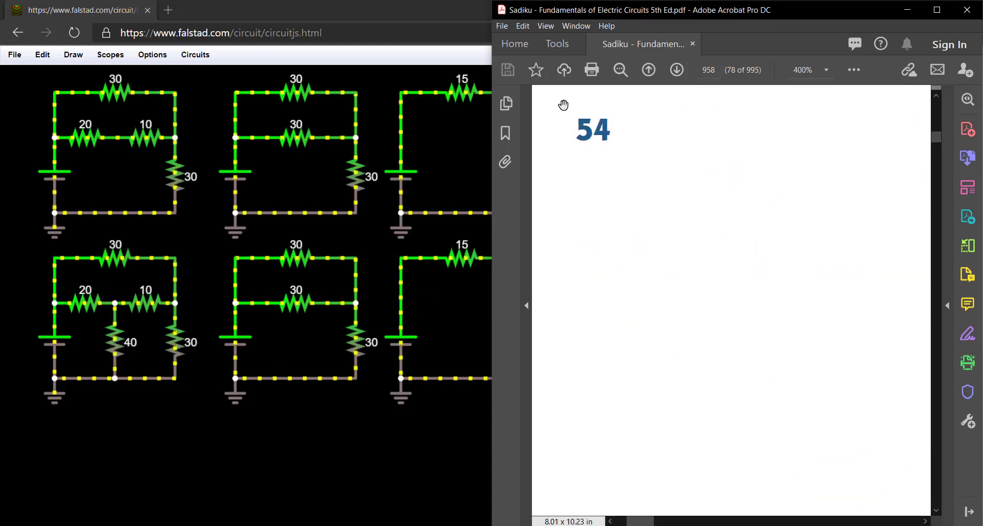
{"action": "scroll", "coordinate": [582, 122], "scroll_direction": "down", "scroll_amount": 4}
{"action": "scroll", "coordinate": [625, 221], "scroll_direction": "down", "scroll_amount": 3}
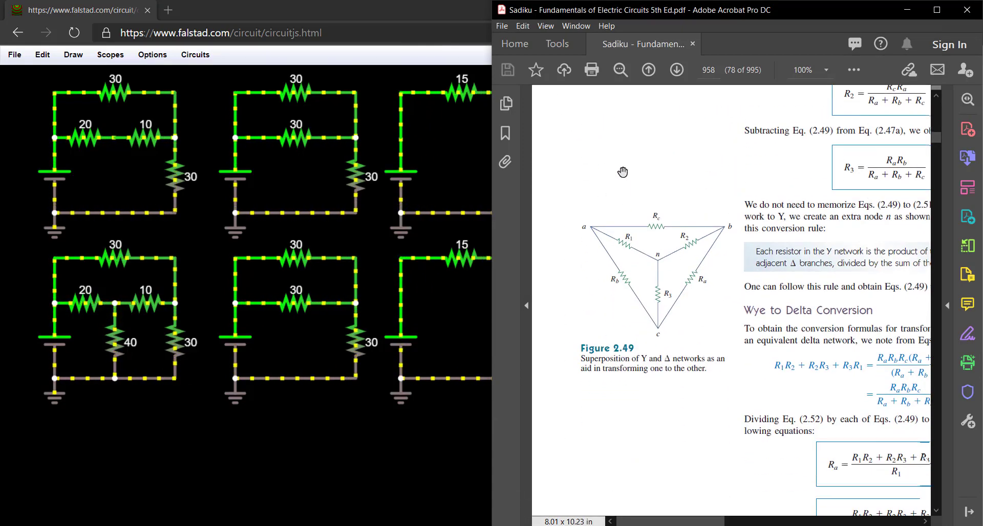
{"action": "scroll", "coordinate": [638, 253], "scroll_direction": "up", "scroll_amount": 2}
{"action": "scroll", "coordinate": [658, 287], "scroll_direction": "down", "scroll_amount": 1}
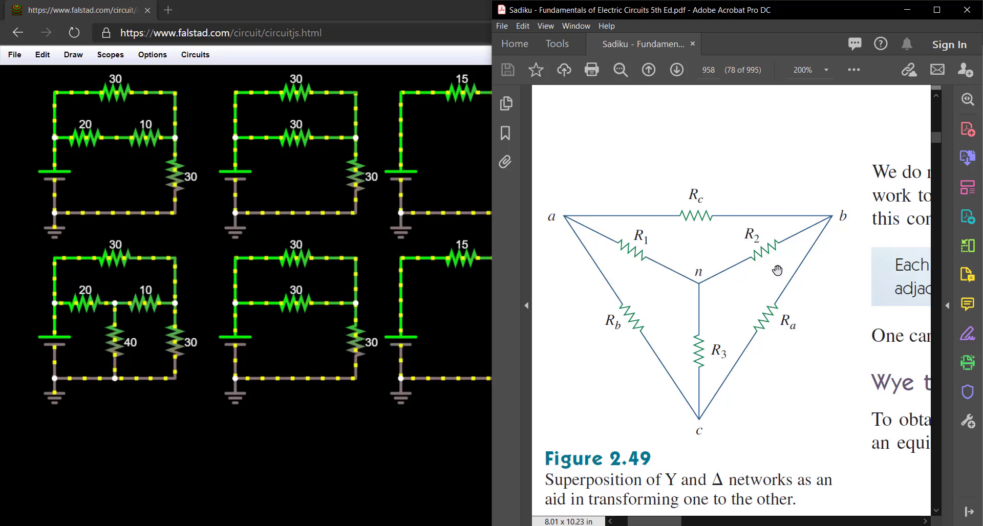
{"action": "left_click_drag", "start_coordinate": [744, 313], "coordinate": [704, 220]}
{"action": "left_click_drag", "start_coordinate": [744, 261], "coordinate": [820, 330]}
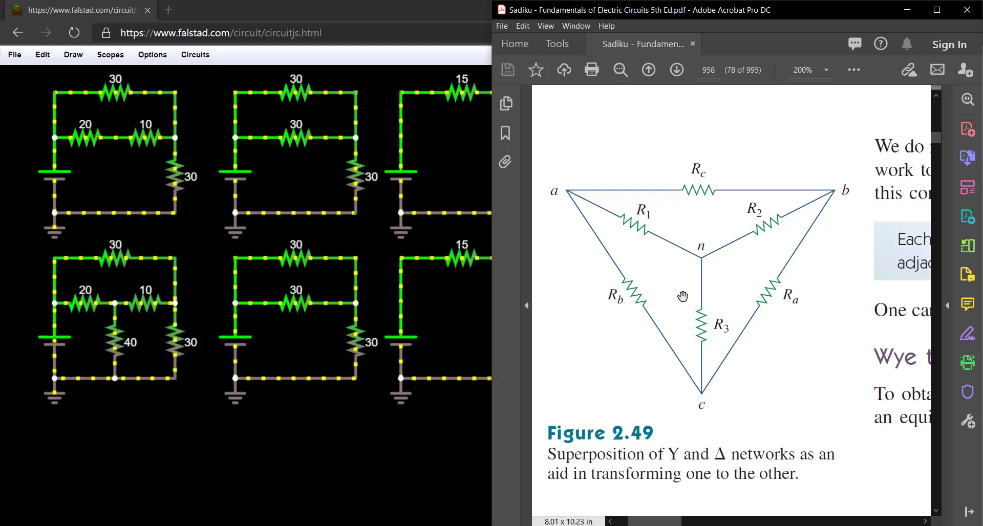
Step: Look over the Wye to Delta Conversion formulas and compare them with the resistor labels in Figure 2.49
{"action": "scroll", "coordinate": [763, 323], "scroll_direction": "down", "scroll_amount": 2}
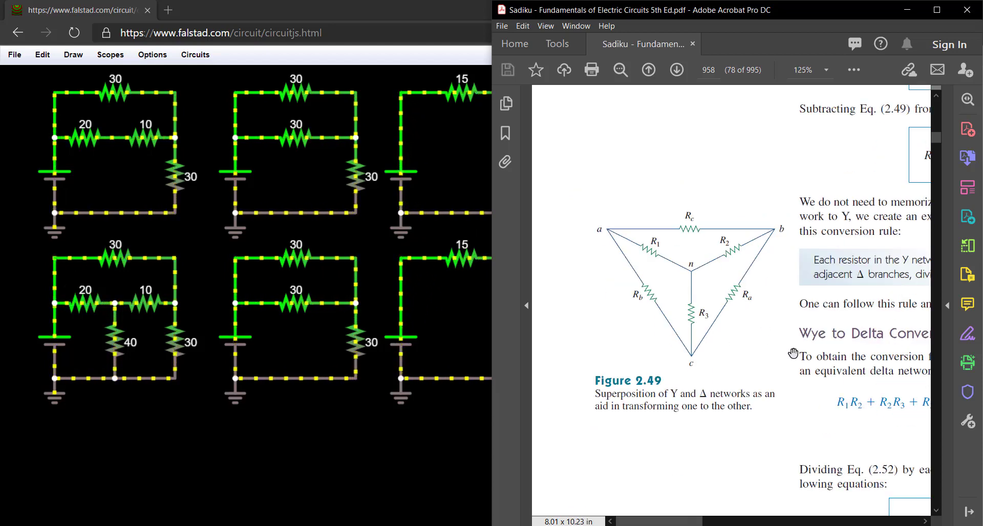
{"action": "scroll", "coordinate": [700, 216], "scroll_direction": "down", "scroll_amount": 4}
{"action": "scroll", "coordinate": [699, 217], "scroll_direction": "right", "scroll_amount": 5}
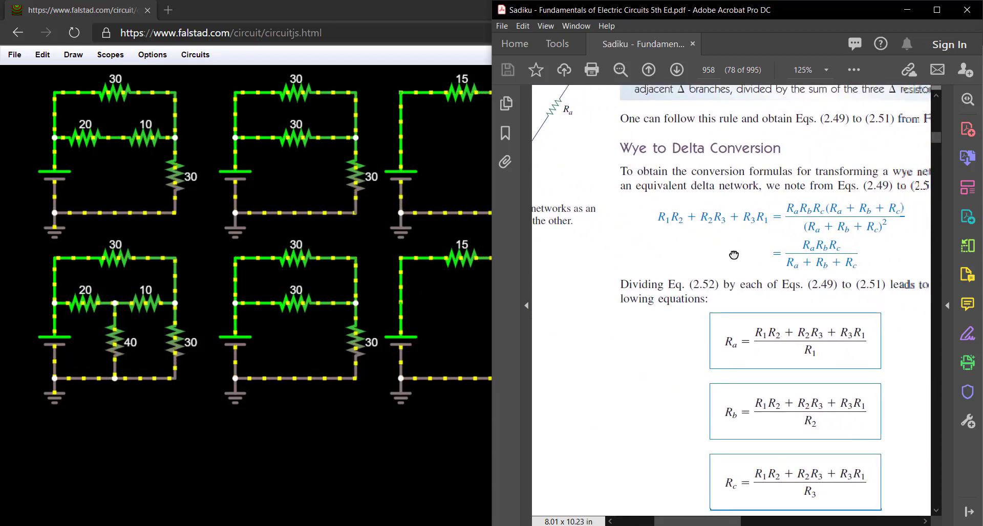
{"action": "scroll", "coordinate": [717, 235], "scroll_direction": "up", "scroll_amount": 3}
{"action": "scroll", "coordinate": [717, 235], "scroll_direction": "left", "scroll_amount": 5}
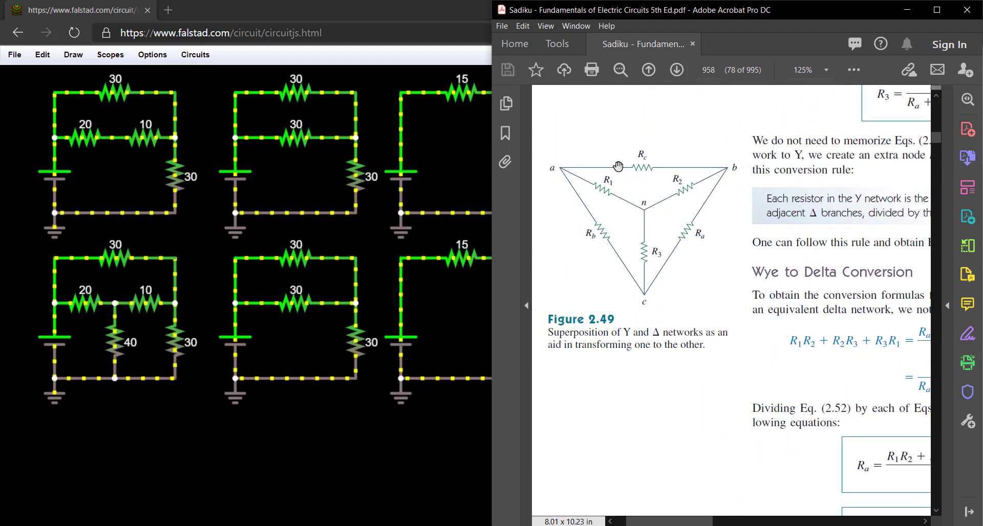
Step: Back in the circuit simulator, replace the middle 30 ohm resistor of the second row's second circuit with three 1k resistors in delta, and run it
{"action": "left_click", "coordinate": [300, 314]}
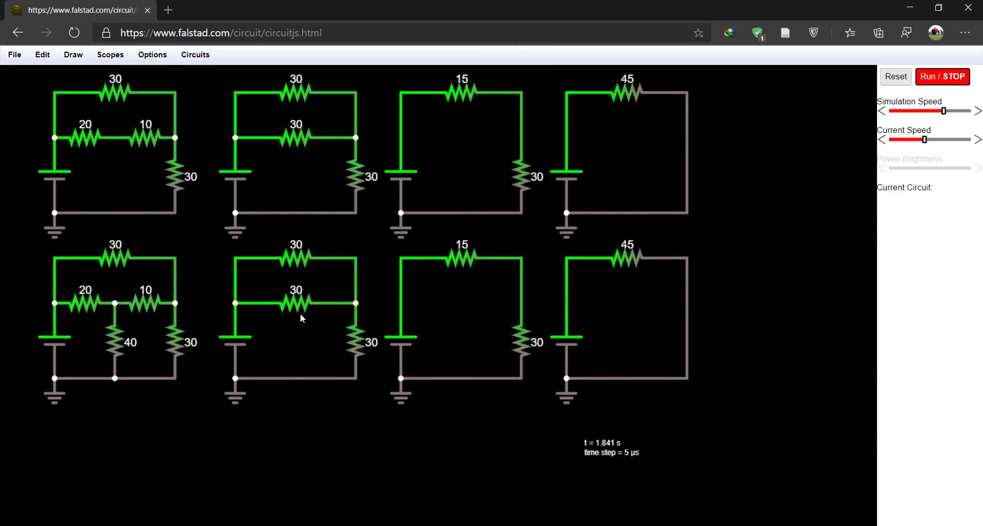
{"action": "key", "text": "Delete"}
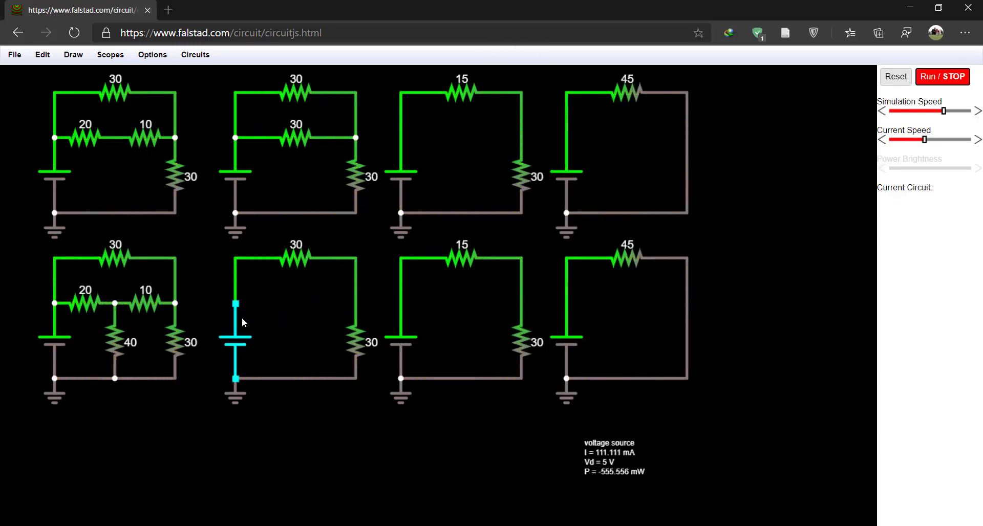
{"action": "key", "text": "r"}
{"action": "mouse_move", "coordinate": [235, 303]}
{"action": "left_mouse_down"}
{"action": "mouse_move", "coordinate": [356, 303]}
{"action": "mouse_move", "coordinate": [311, 334]}
{"action": "mouse_move", "coordinate": [296, 378]}
{"action": "mouse_move", "coordinate": [235, 303]}
{"action": "left_mouse_up"}
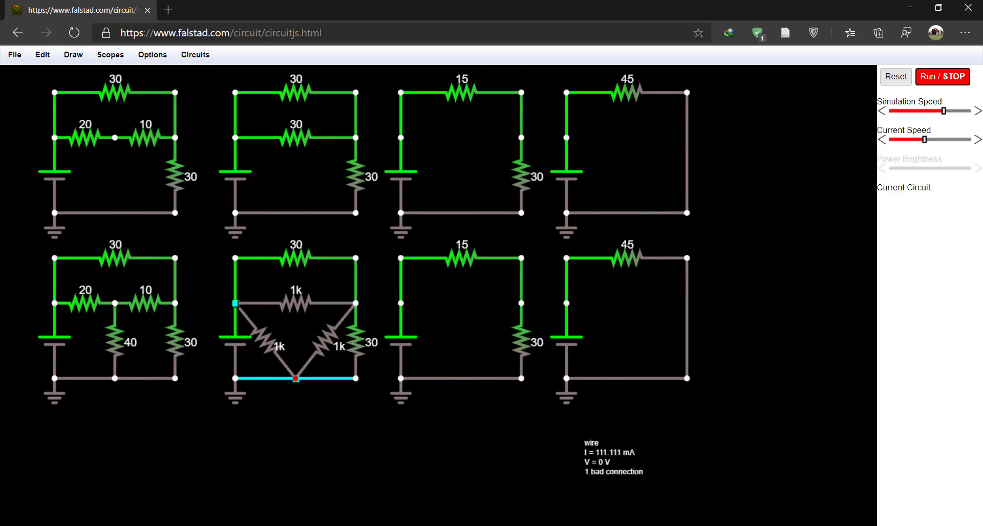
{"action": "left_click", "coordinate": [943, 76]}
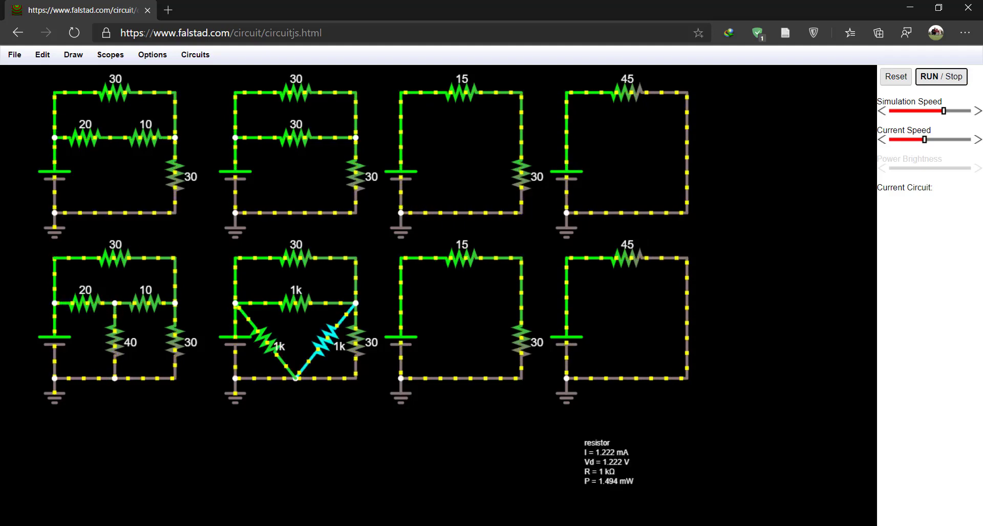
{"action": "mouse_move", "coordinate": [328, 336]}
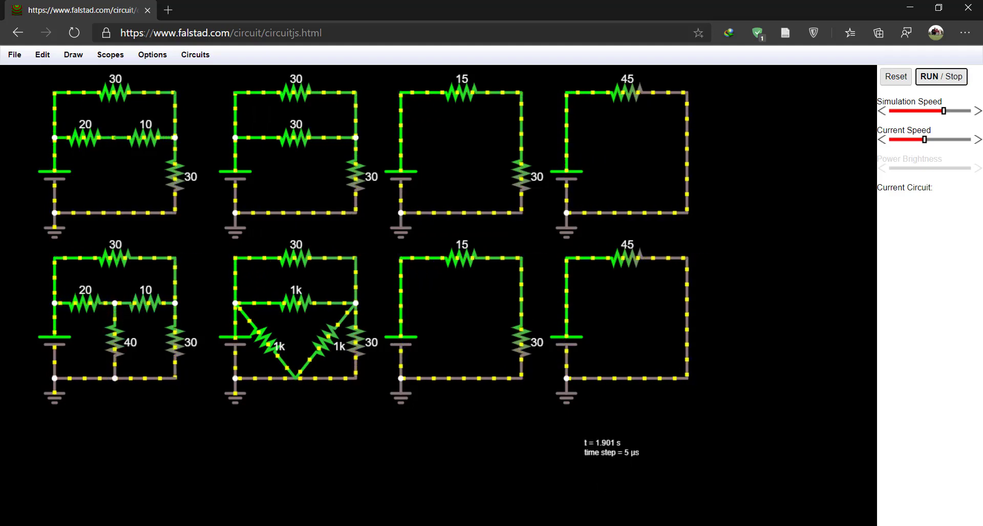
Step: Switch to the textbook PDF and bring up the delta resistor formulas, equations 2.53 to 2.55
{"action": "key", "text": "alt+Tab"}
{"action": "scroll", "coordinate": [769, 427], "scroll_direction": "right", "scroll_amount": 4}
{"action": "scroll", "coordinate": [769, 427], "scroll_direction": "down", "scroll_amount": 5}
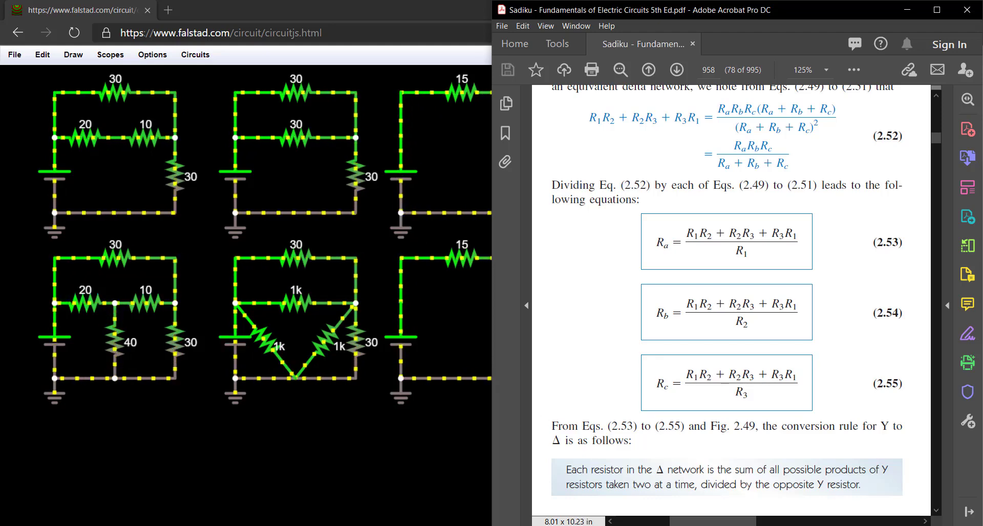
Step: Switch to Naturplay Calculator and enter the sum of Y resistor products, (20*10+10*40+40*20), as the numerator of a fraction
{"action": "key", "text": "alt+Tab"}
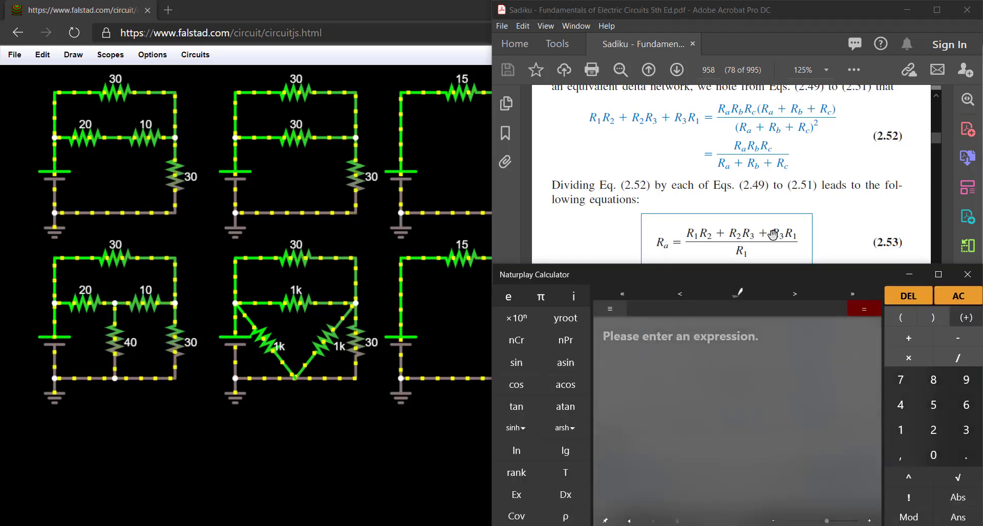
{"action": "left_click", "coordinate": [901, 318]}
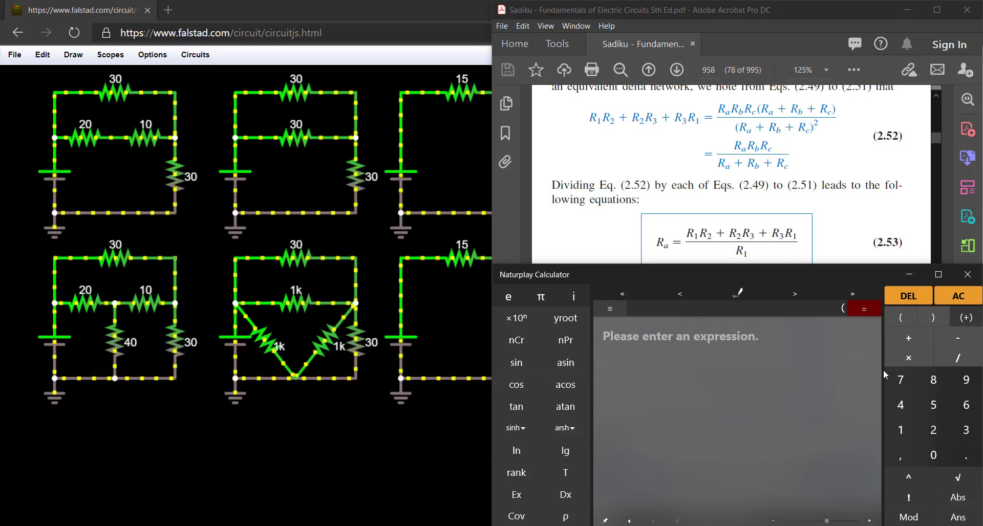
{"action": "type", "text": "20*"}
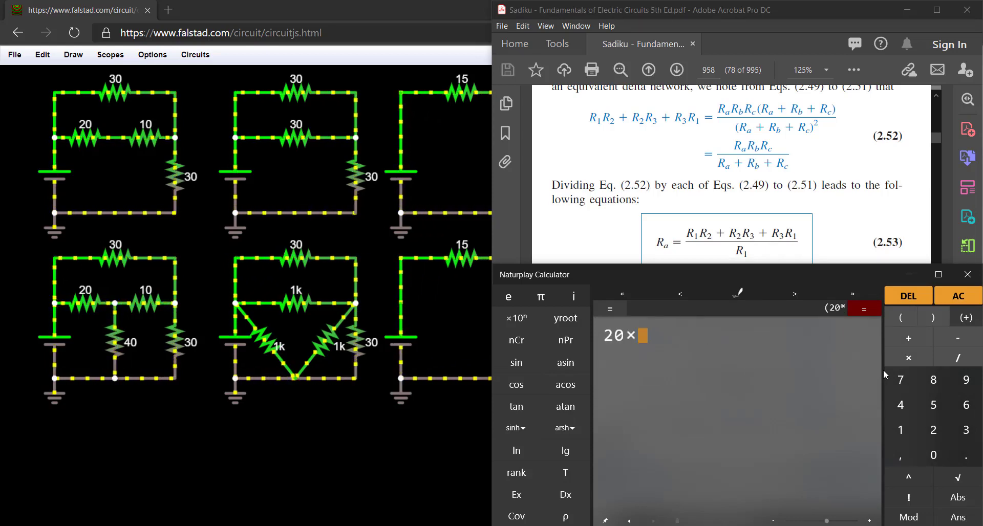
{"action": "type", "text": "10+"}
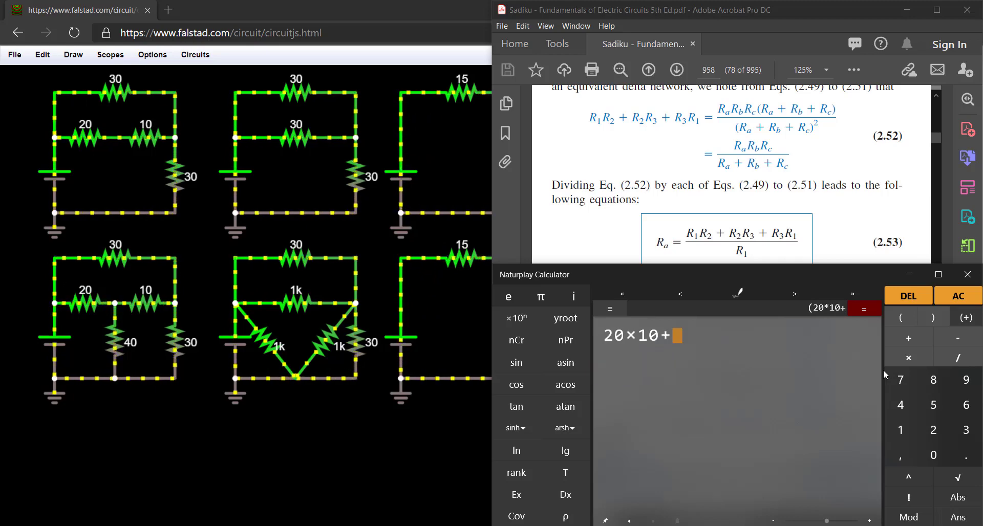
{"action": "type", "text": "10"}
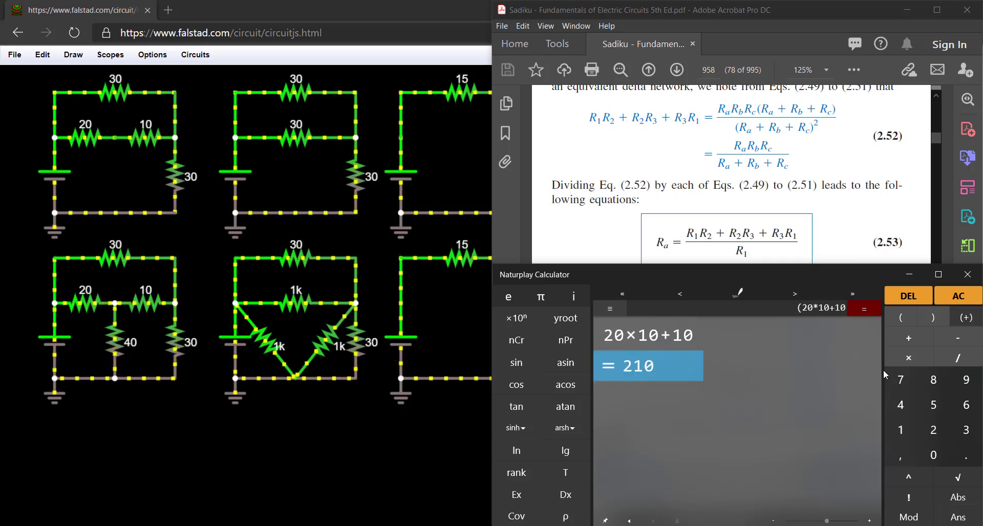
{"action": "type", "text": "*40"}
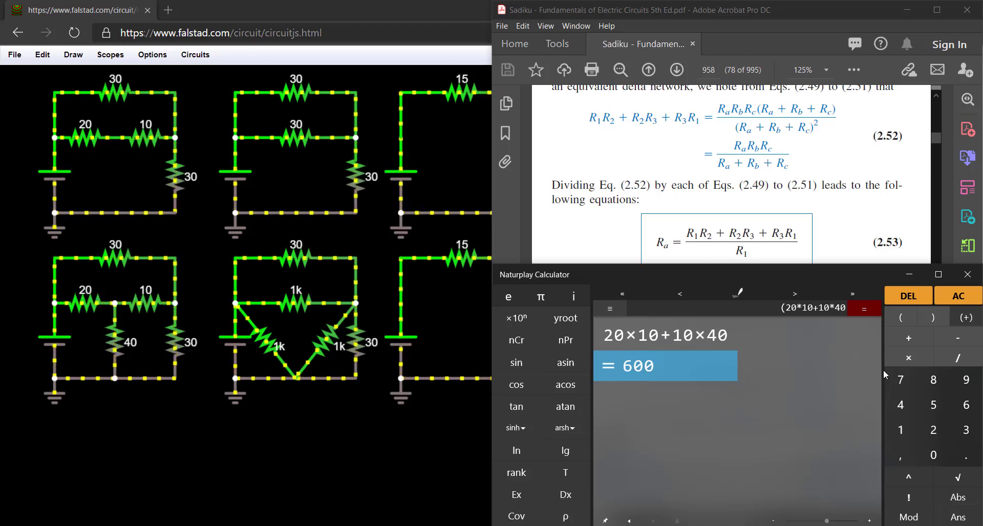
{"action": "type", "text": "+40"}
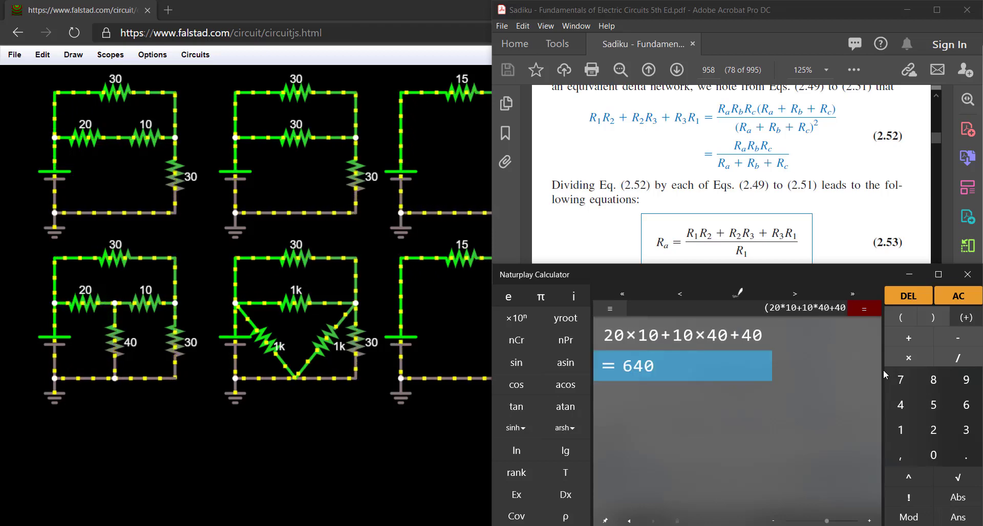
{"action": "type", "text": "*20"}
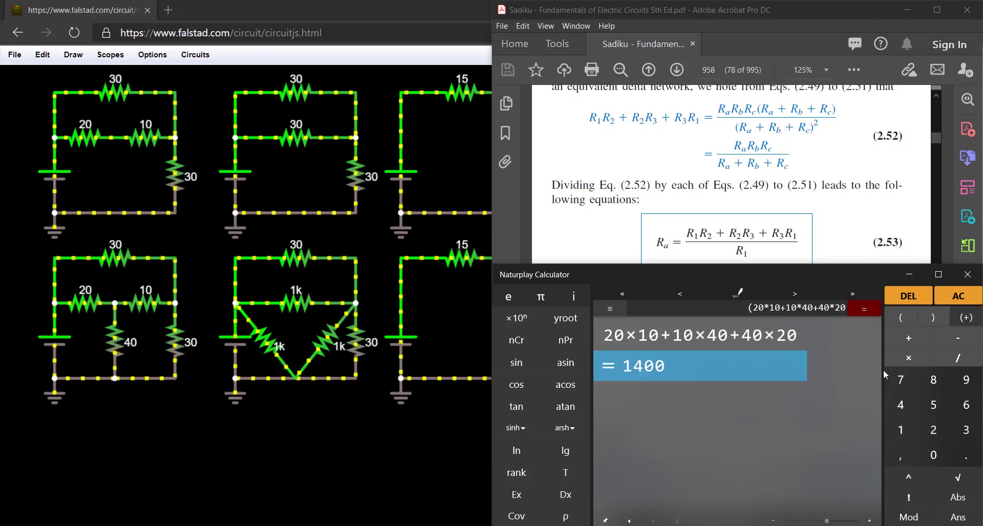
{"action": "type", "text": ")"}
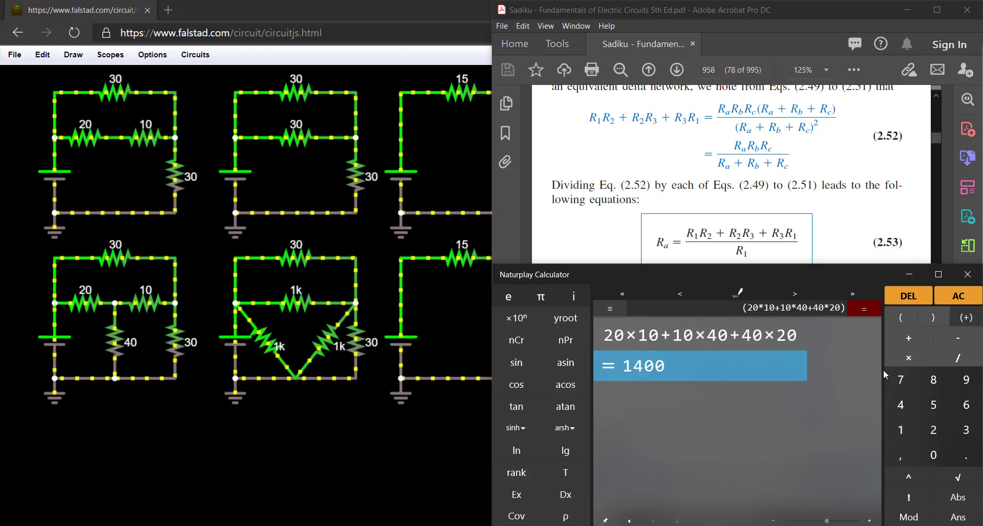
{"action": "type", "text": "/"}
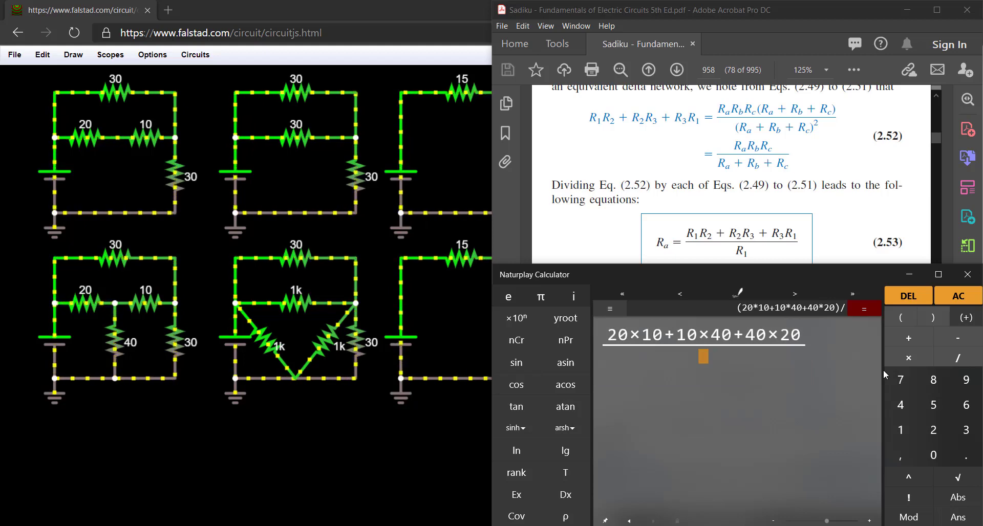
Step: Check equations 2.53 to 2.55 in the textbook PDF, and back in the calculator divide the sum of products by 20
{"action": "left_click", "coordinate": [675, 244]}
{"action": "scroll", "coordinate": [672, 176], "scroll_direction": "down", "scroll_amount": 2}
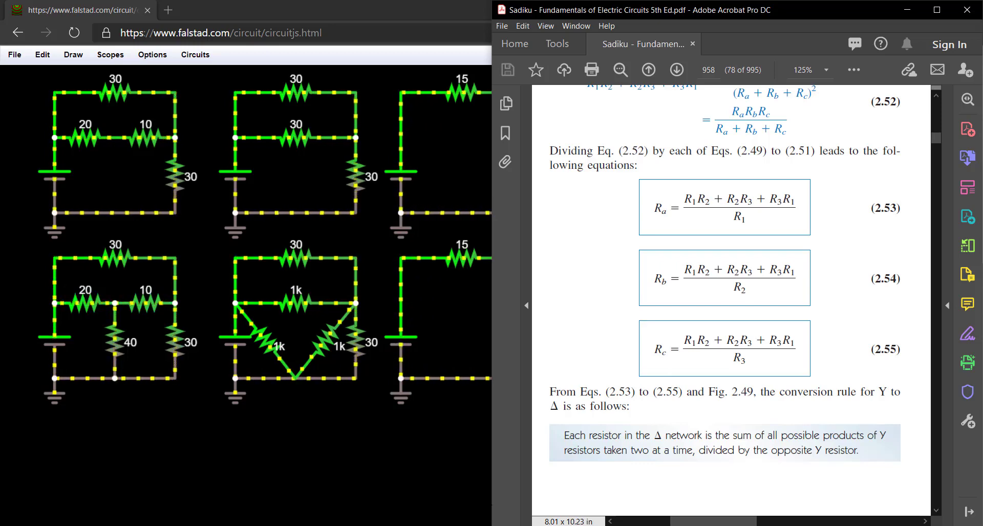
{"action": "key", "text": "alt+Tab"}
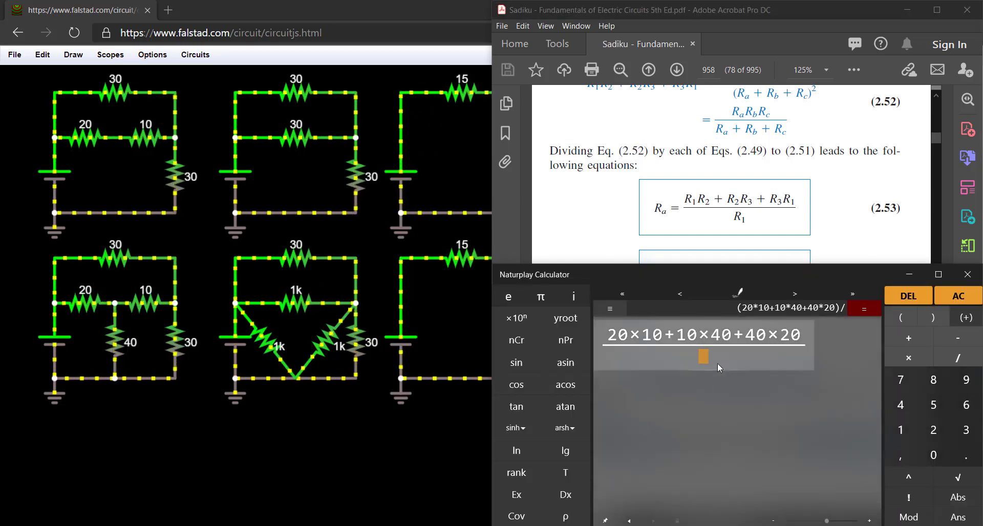
{"action": "left_click", "coordinate": [699, 355]}
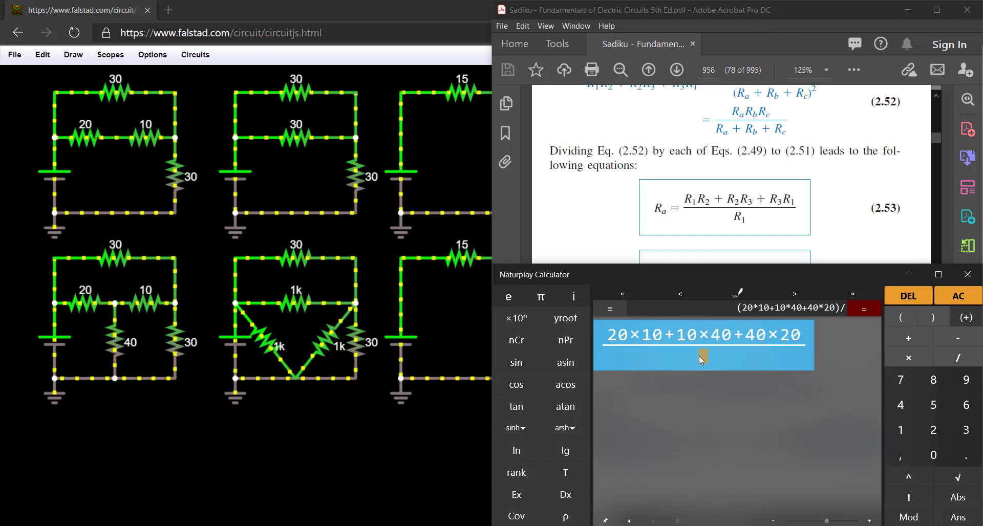
{"action": "type", "text": "20"}
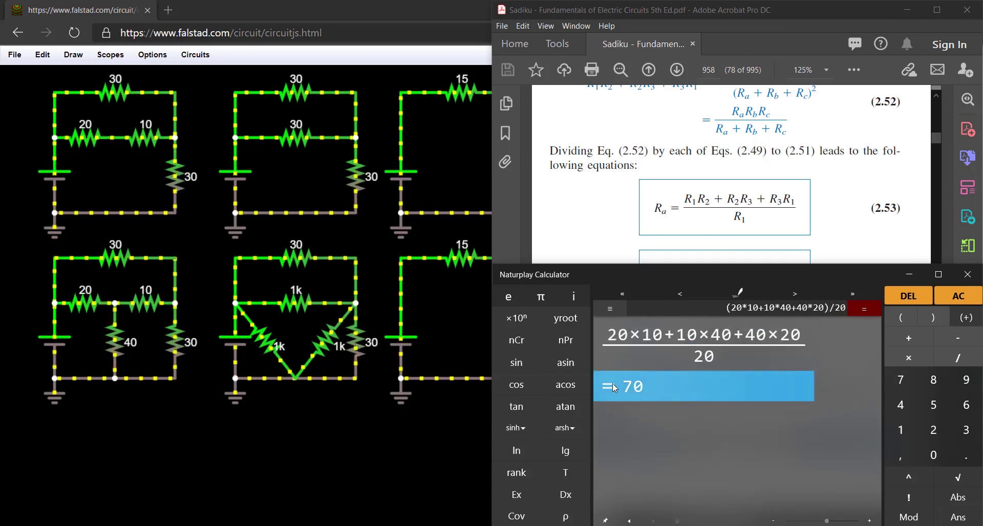
Step: In the circuit simulator, set the delta's diagonal resistor nearest the vertical 30 ohm resistor to 70 ohms
{"action": "double_click", "coordinate": [322, 348]}
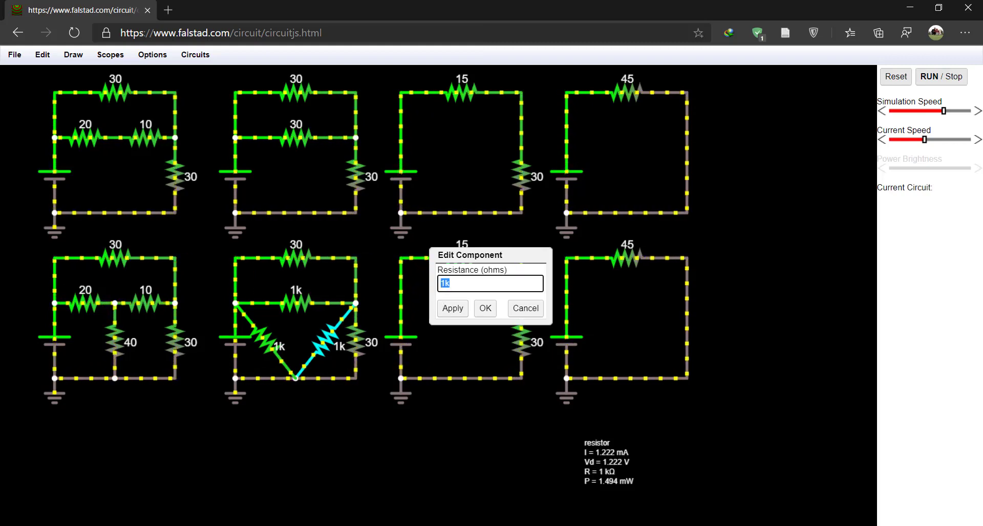
{"action": "type", "text": "70"}
{"action": "left_click", "coordinate": [485, 308]}
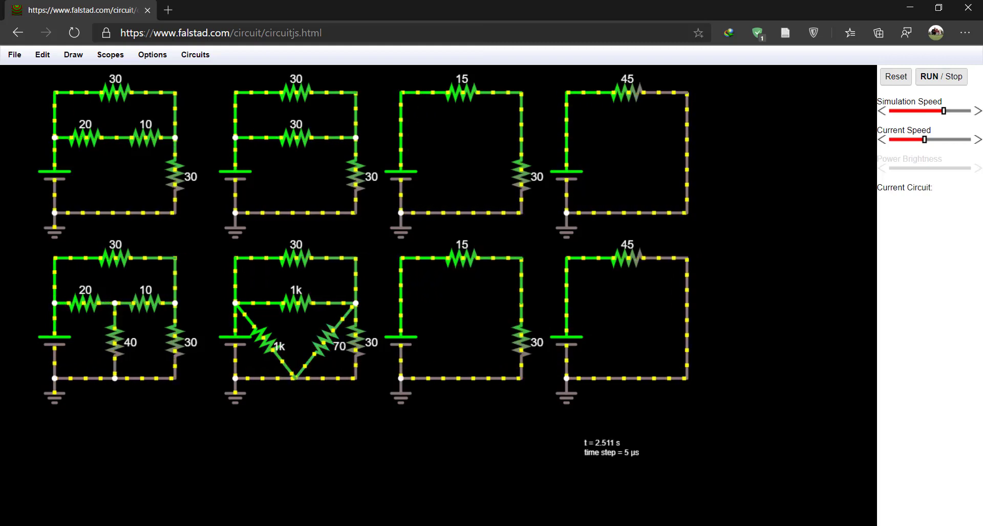
Step: Switch to the calculator and change the divisor of the sum of products to 10
{"action": "key", "text": "alt+Tab"}
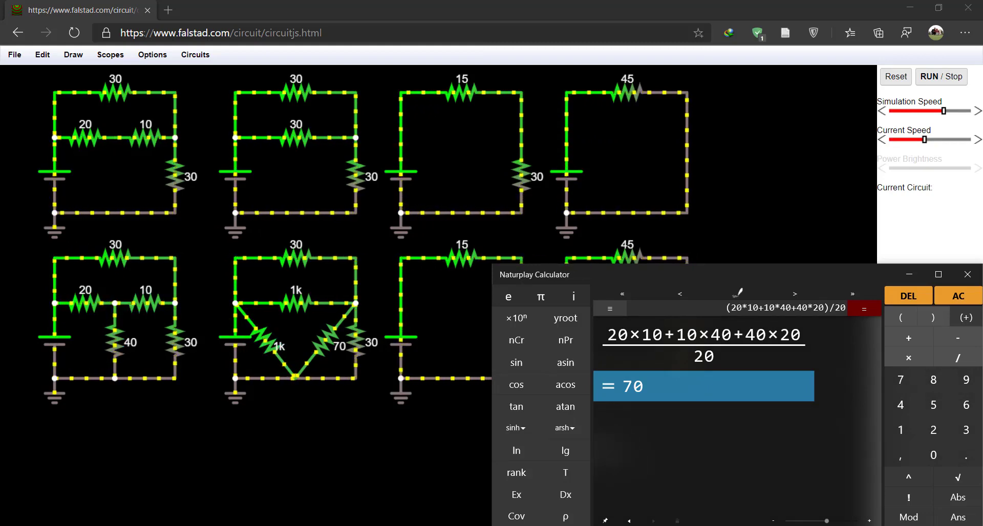
{"action": "left_click", "coordinate": [714, 356]}
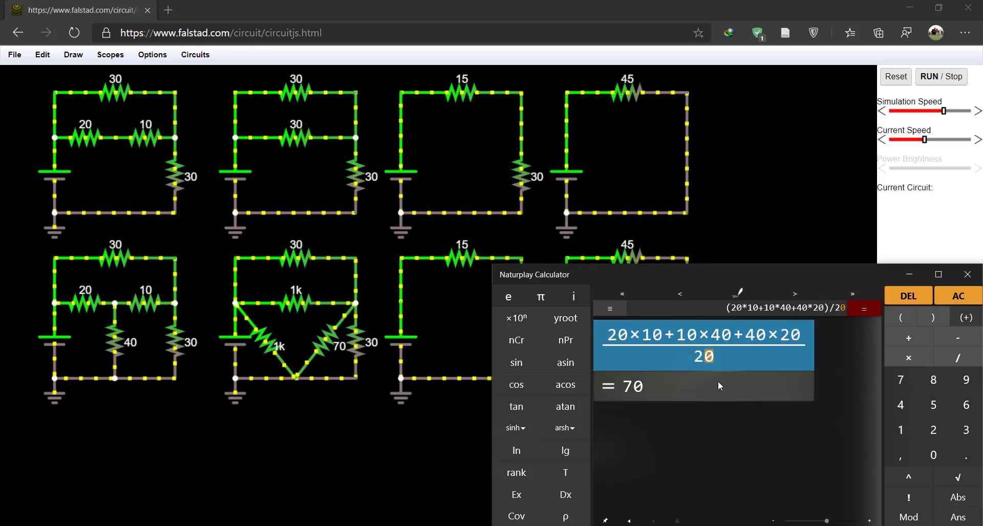
{"action": "key", "text": "BackSpace"}
{"action": "key", "text": "BackSpace"}
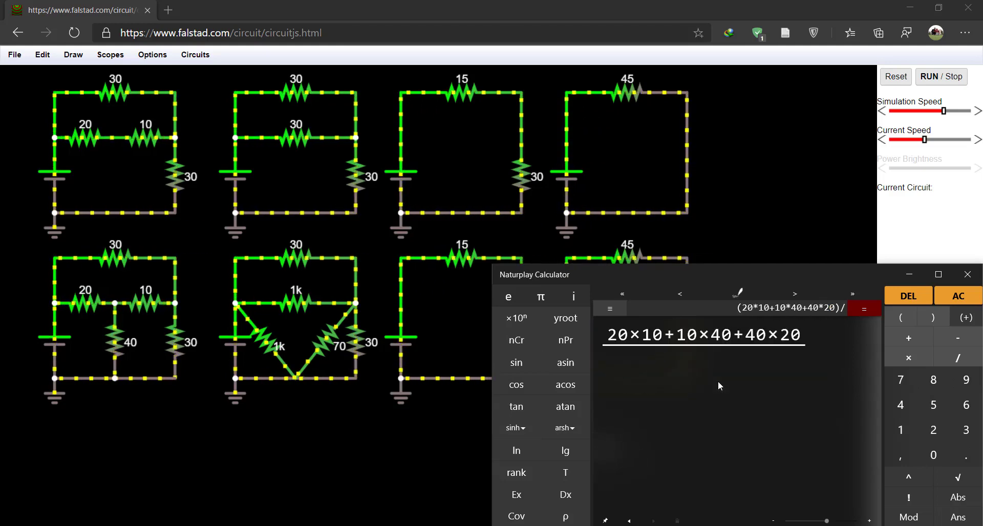
{"action": "type", "text": "10"}
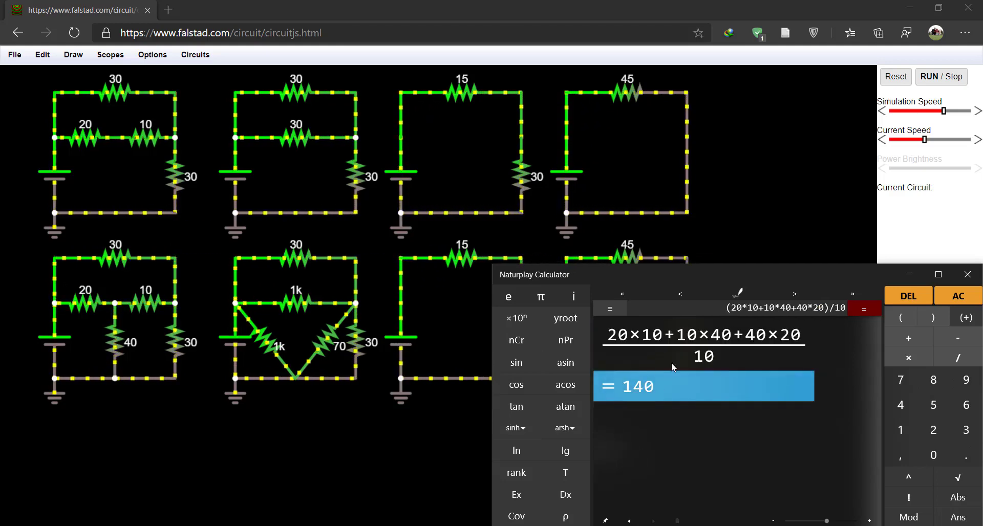
Step: In the circuit simulator, set the delta's remaining 1k diagonal resistor, on the battery side, to 140 ohms
{"action": "double_click", "coordinate": [265, 343]}
{"action": "double_click", "coordinate": [445, 283]}
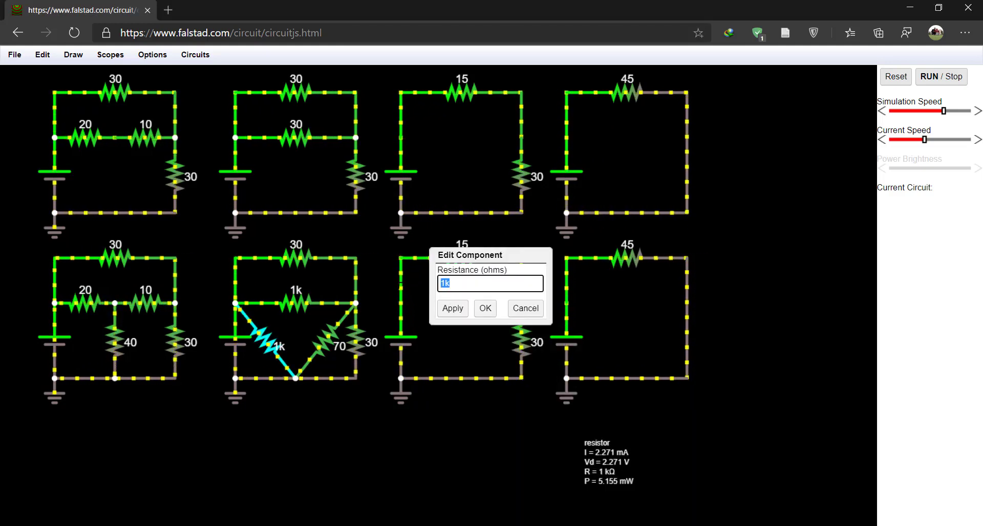
{"action": "type", "text": "140"}
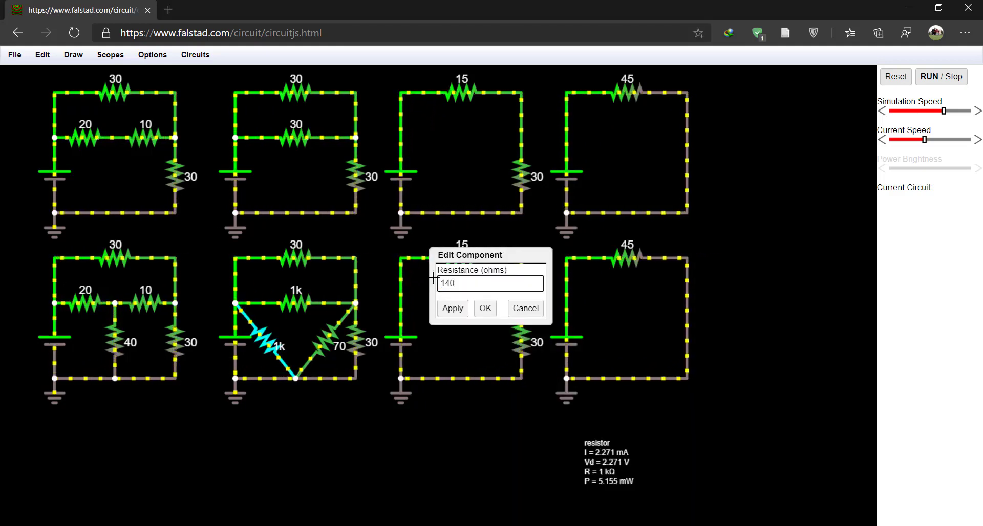
{"action": "key", "text": "Return"}
Step: Return to the calculator and replace the divisor of the sum of products with 40
{"action": "key", "text": "alt+Tab"}
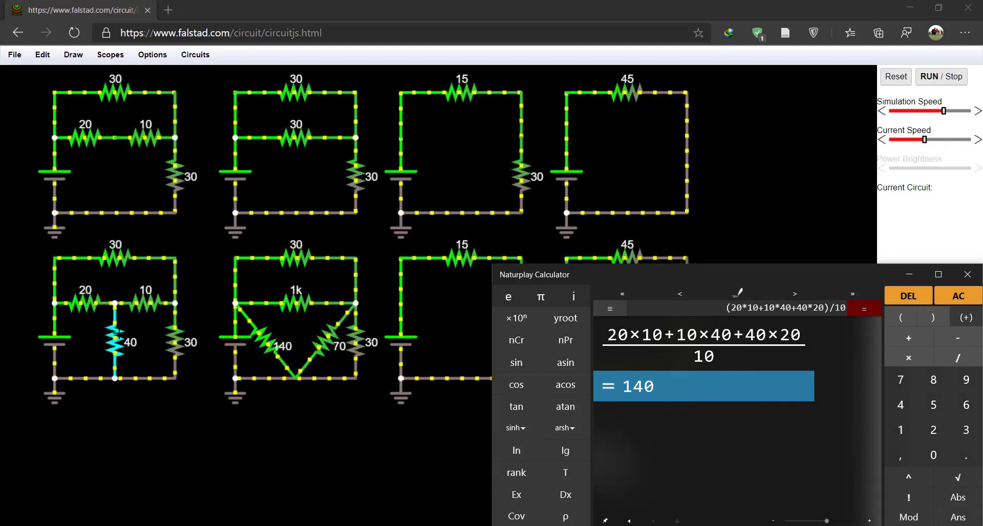
{"action": "left_click", "coordinate": [717, 357]}
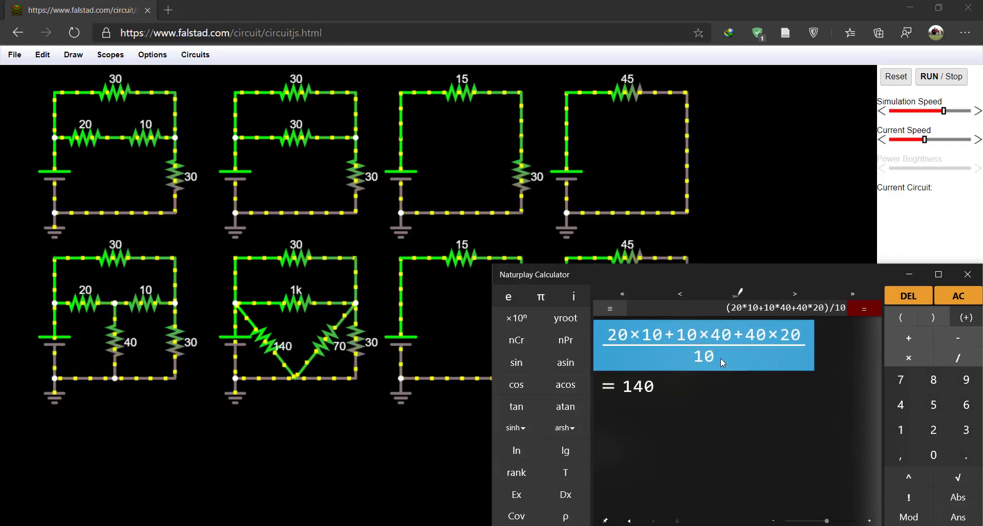
{"action": "key", "text": "BackSpace"}
{"action": "key", "text": "BackSpace"}
{"action": "type", "text": "40"}
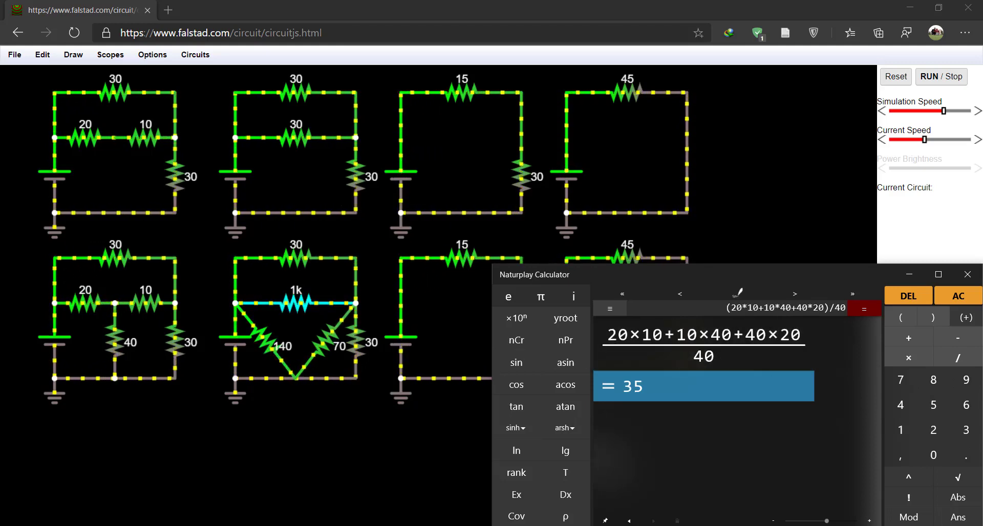
Step: In the circuit simulator, set the delta's horizontal 1k resistor to 35 ohms
{"action": "left_click", "coordinate": [292, 305]}
{"action": "double_click", "coordinate": [292, 306]}
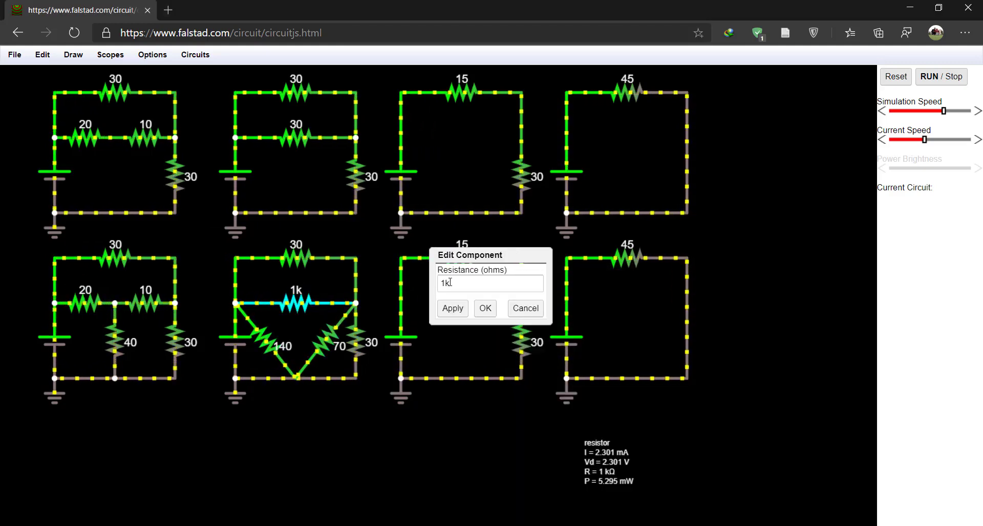
{"action": "type", "text": "35"}
{"action": "left_click", "coordinate": [486, 309]}
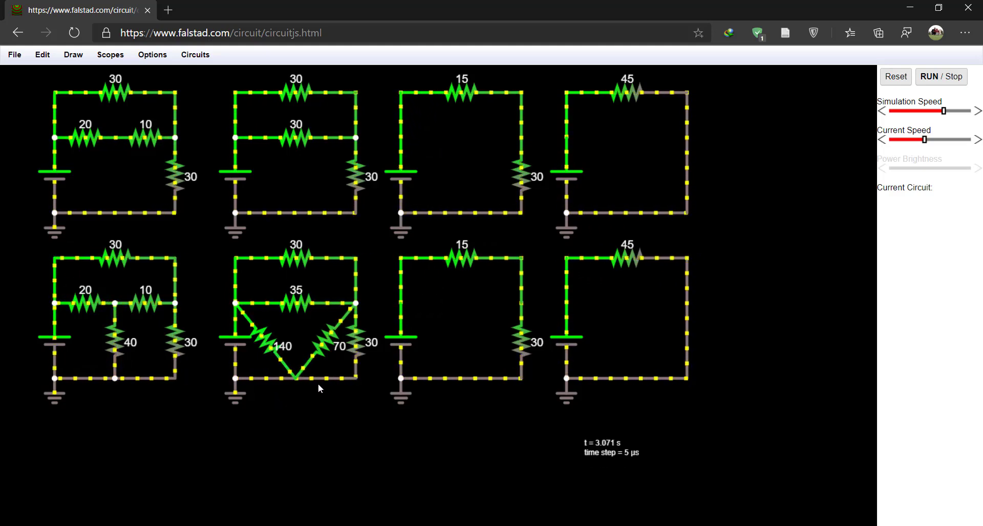
Step: Replace the bottom wire of the delta circuit so that the delta's lower corner connects to the ground line
{"action": "mouse_move", "coordinate": [318, 378]}
{"action": "key", "text": "Delete"}
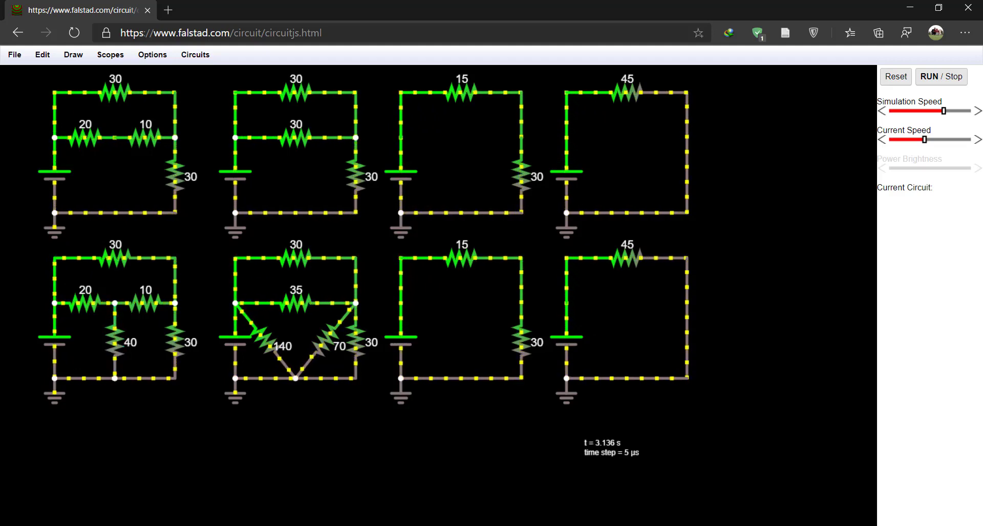
{"action": "mouse_move", "coordinate": [54, 340]}
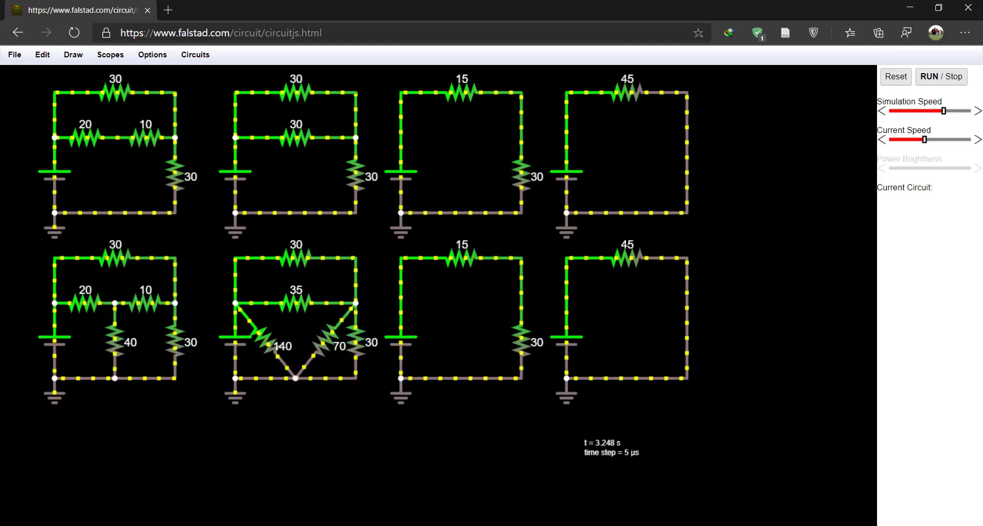
{"action": "left_click_drag", "start_coordinate": [378, 419], "coordinate": [754, 243]}
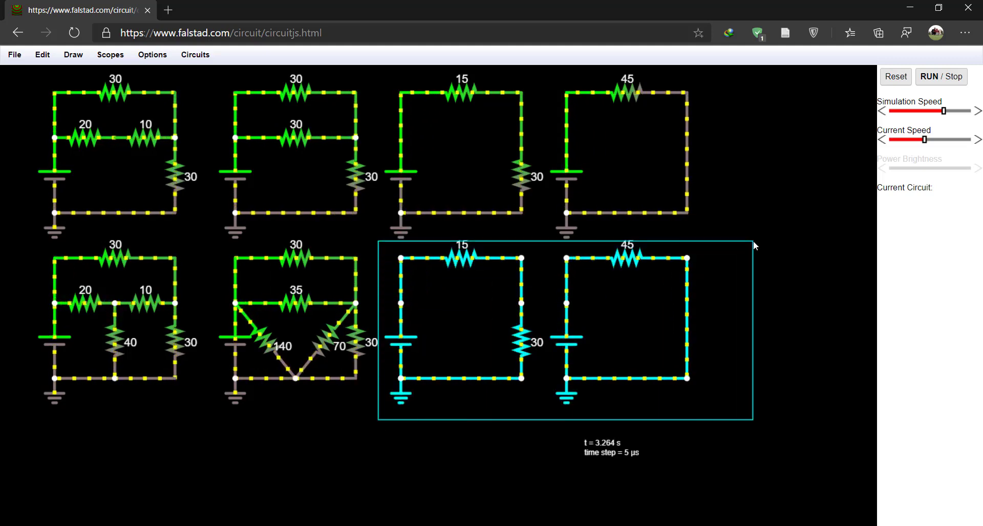
{"action": "key", "text": "Delete"}
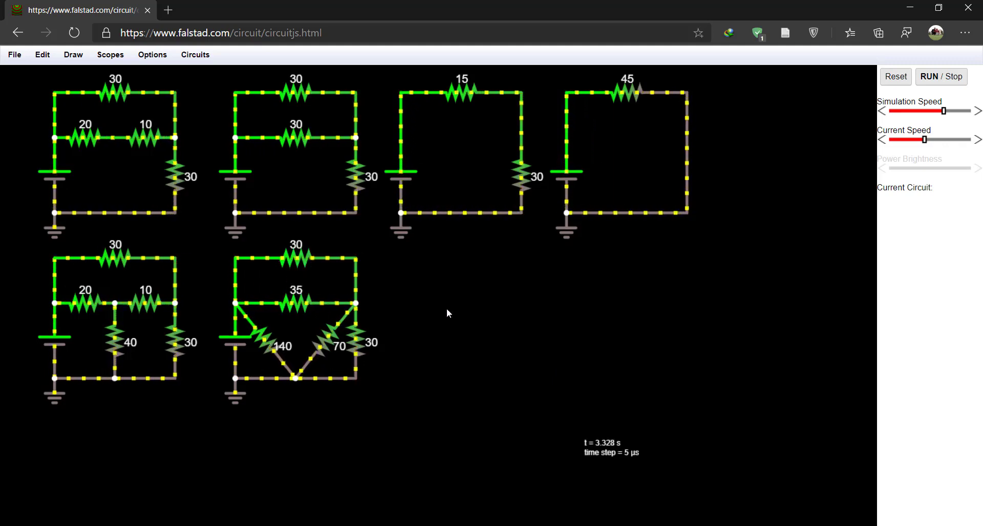
{"action": "key", "text": "ctrl+v"}
Step: Switch to the calculator, compute 30*35/65 as a fresh expression, and copy the result
{"action": "key", "text": "alt+Tab"}
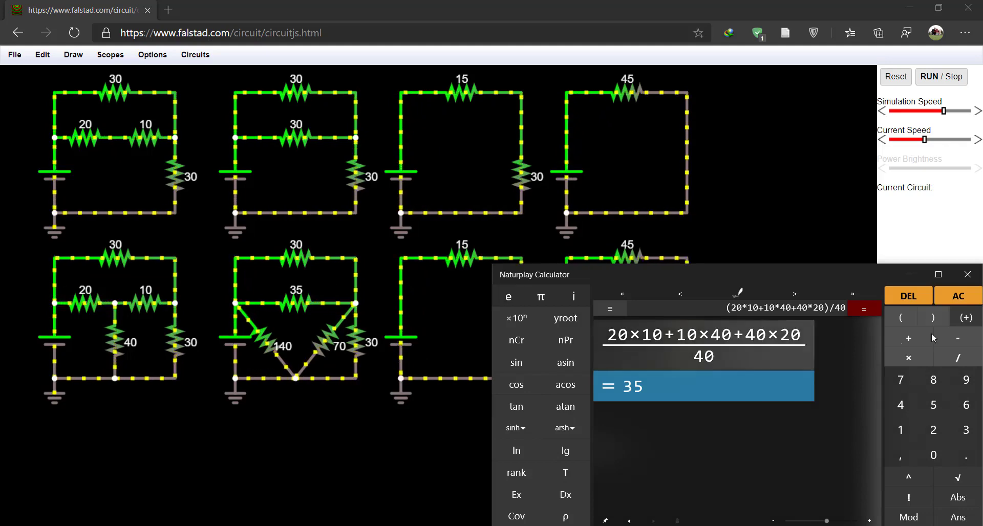
{"action": "left_click", "coordinate": [949, 298]}
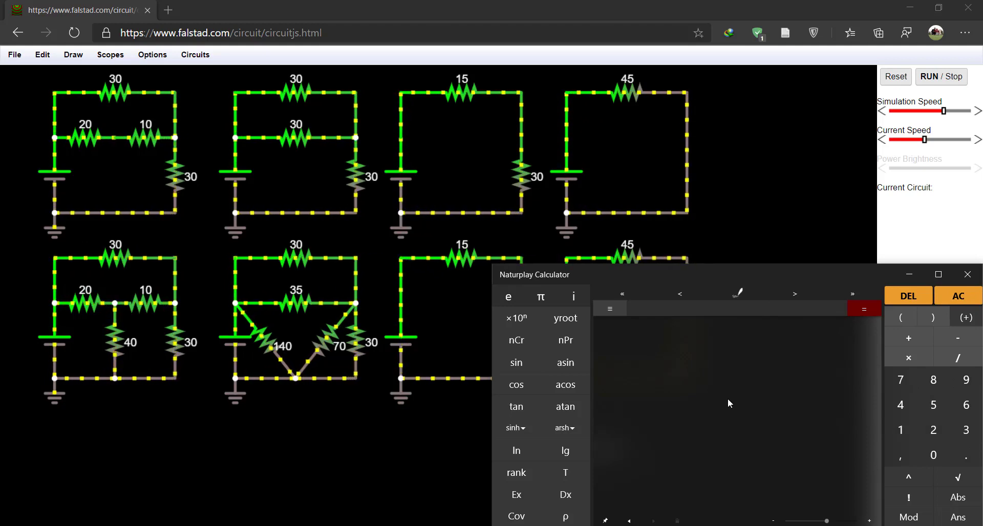
{"action": "type", "text": "30*35"}
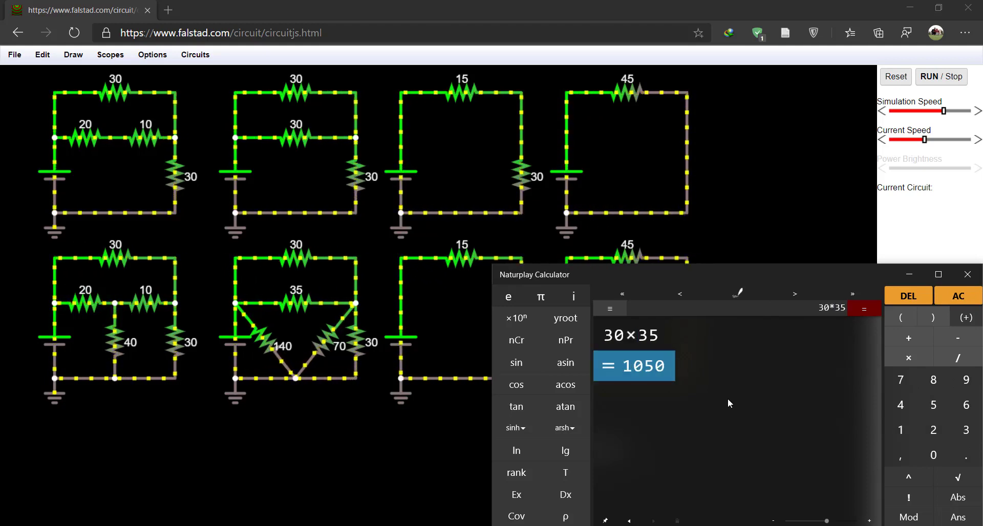
{"action": "type", "text": "/6"}
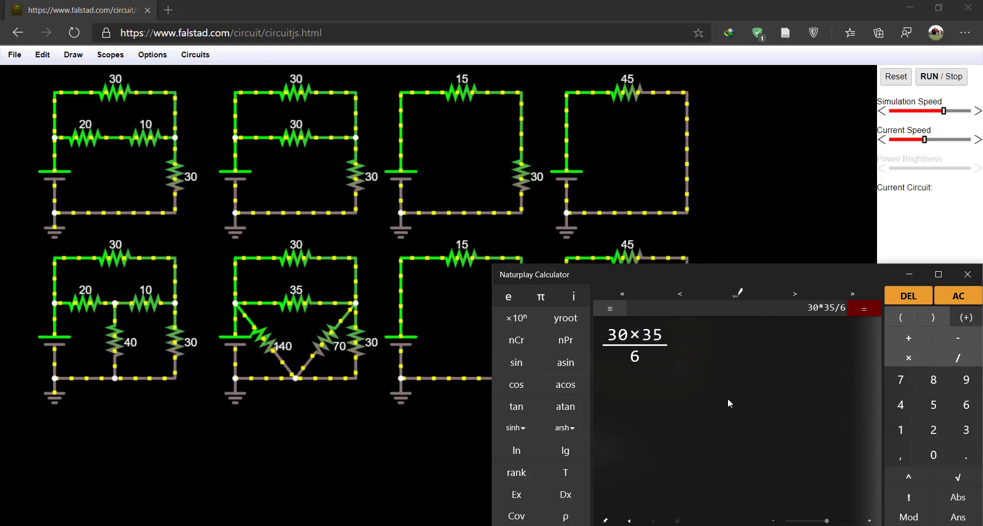
{"action": "type", "text": "5"}
{"action": "right_click", "coordinate": [712, 389]}
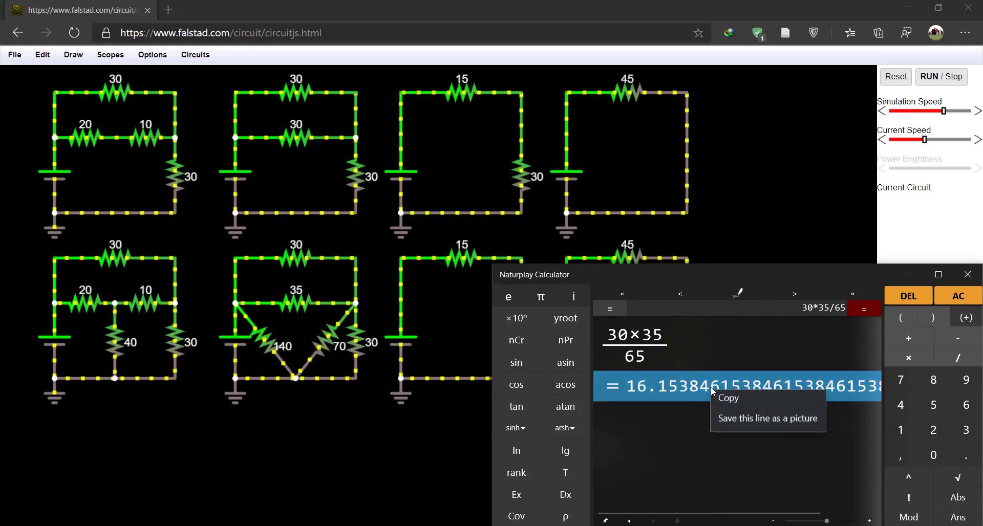
{"action": "left_click", "coordinate": [726, 402]}
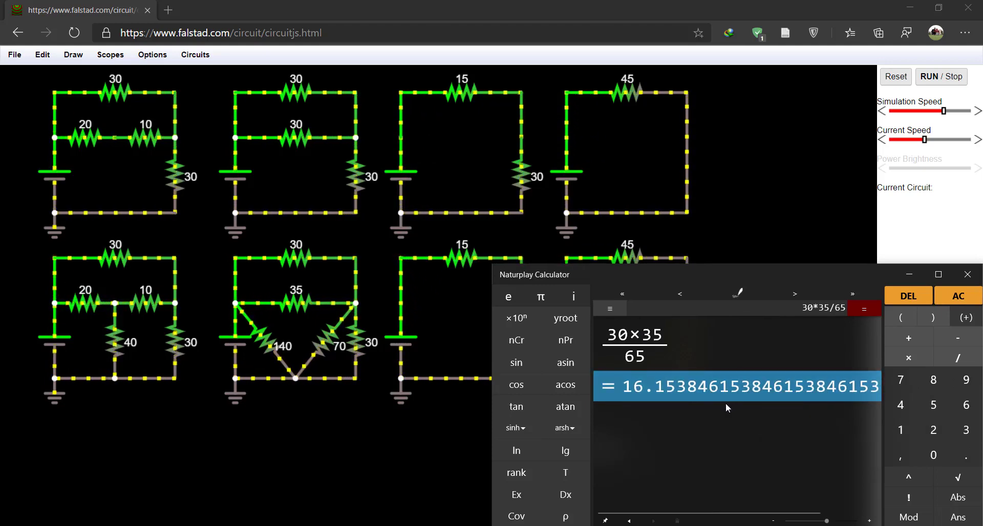
Step: In the circuit simulator, set the 15-ohm resistor of the lower row's third circuit to the copied 16.1538461538 ohms
{"action": "right_click", "coordinate": [459, 266]}
{"action": "left_click", "coordinate": [443, 290]}
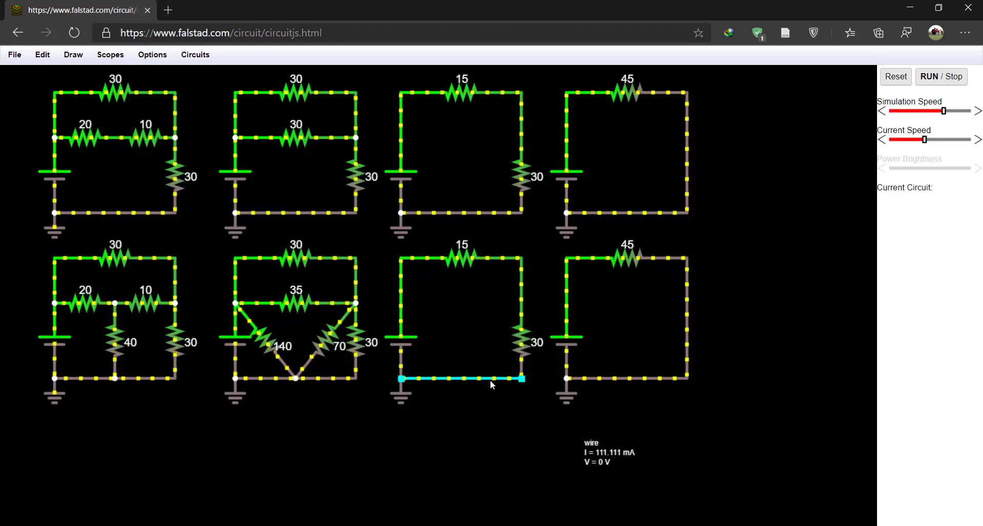
{"action": "double_click", "coordinate": [463, 259]}
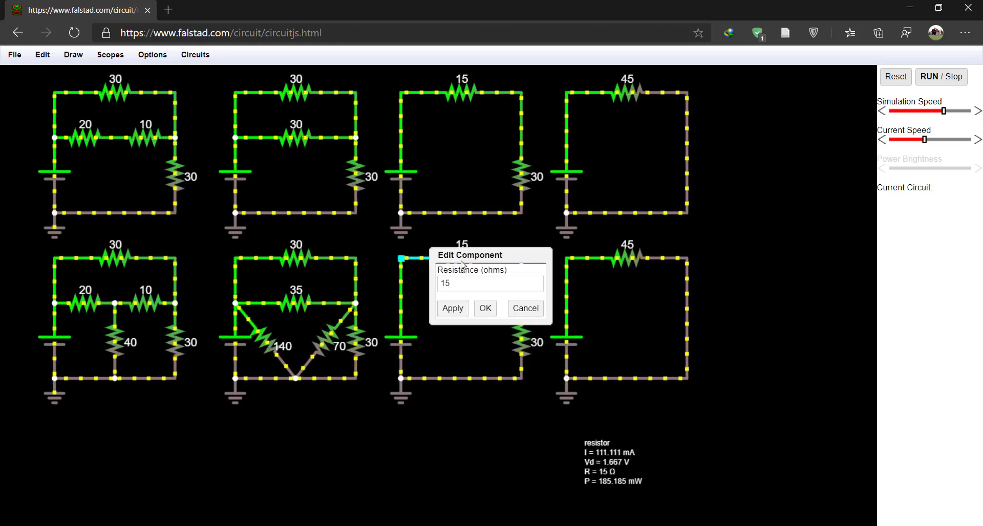
{"action": "left_click", "coordinate": [503, 283]}
{"action": "double_click", "coordinate": [444, 284]}
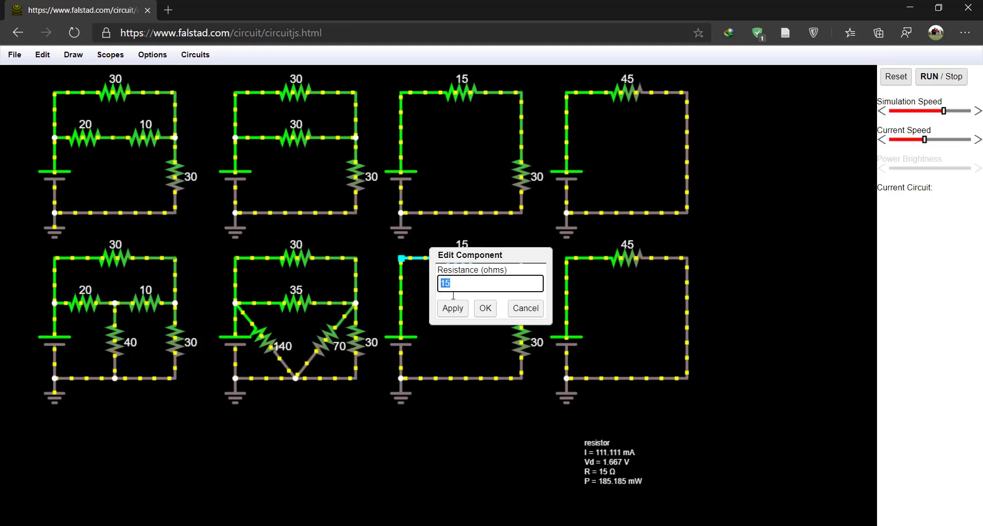
{"action": "key", "text": "ctrl+v"}
{"action": "left_click", "coordinate": [485, 308]}
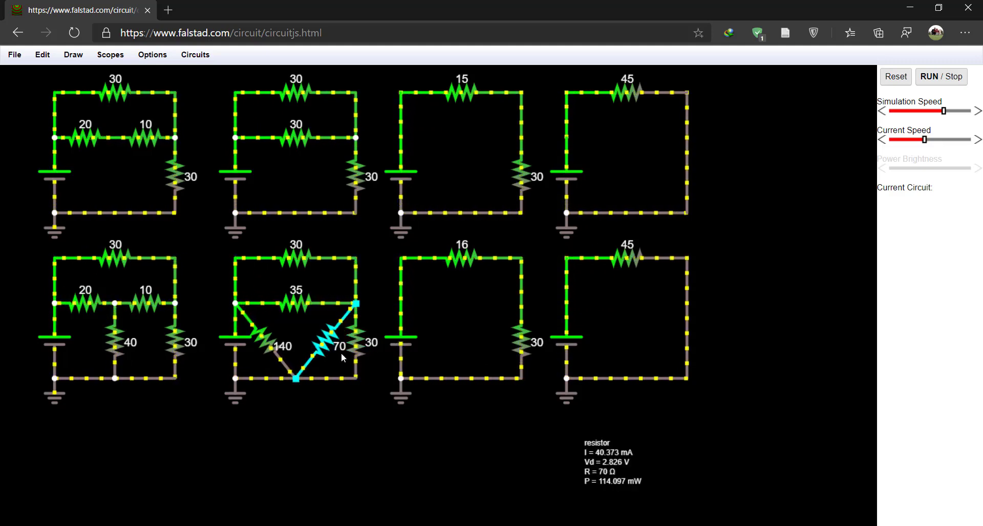
Step: Return to the calculator, clear it, and compute 70*30/100 for the parallel 70- and 30-ohm resistors
{"action": "key", "text": "alt+Tab"}
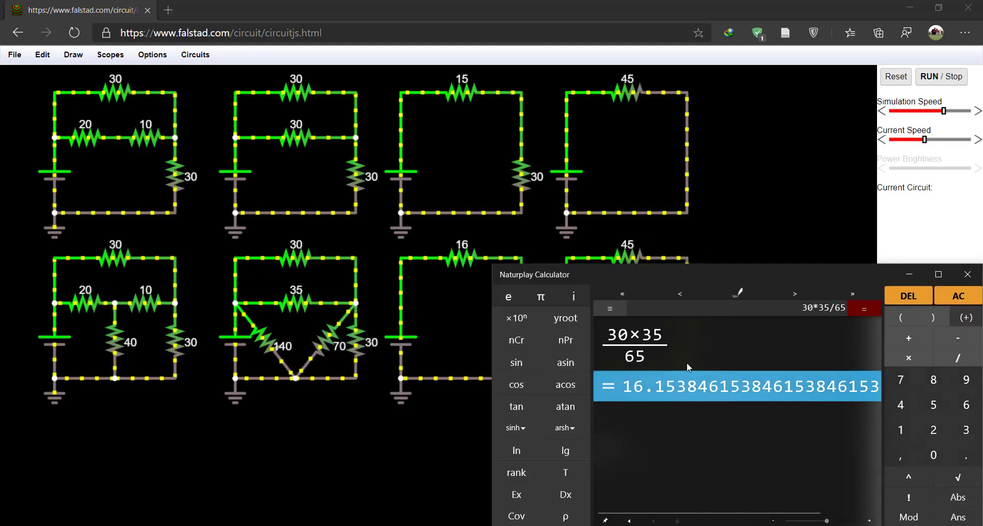
{"action": "left_click", "coordinate": [955, 301]}
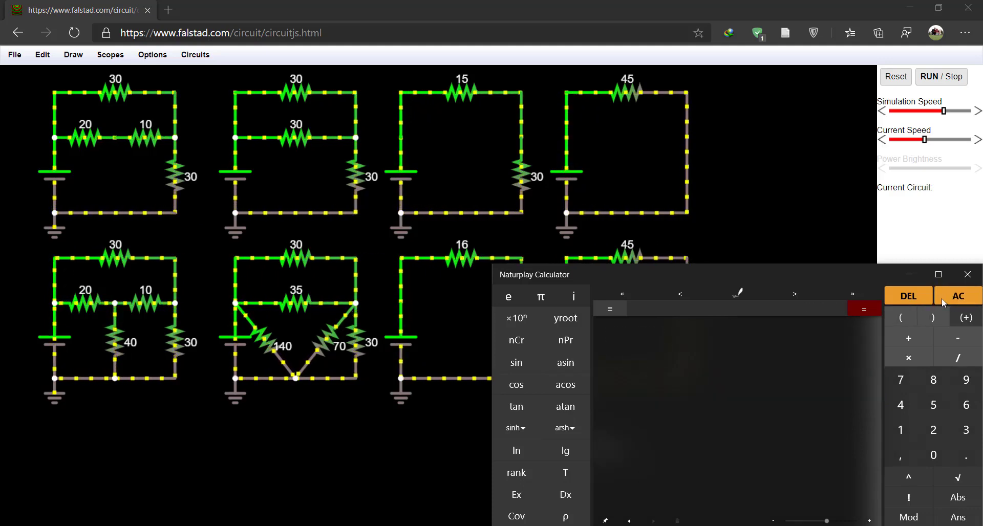
{"action": "type", "text": "70*"}
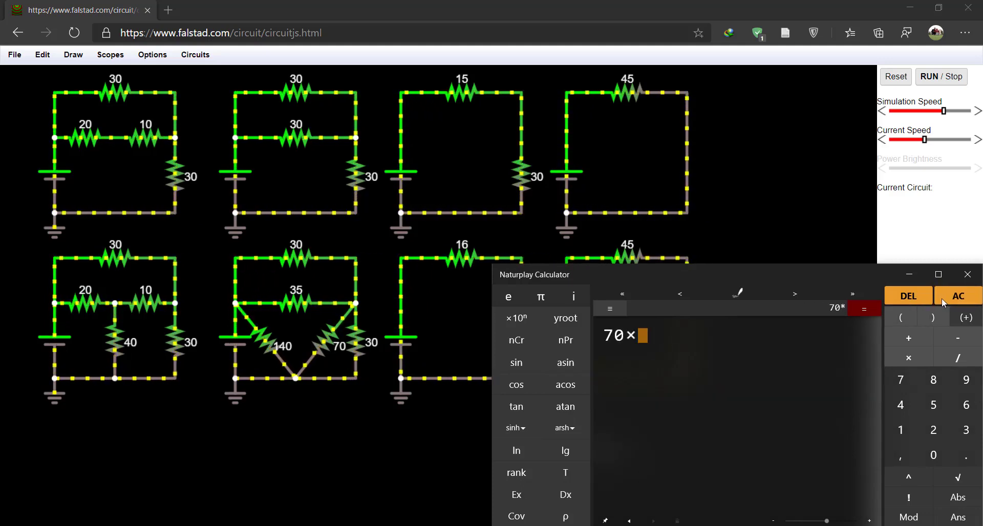
{"action": "type", "text": "30/100"}
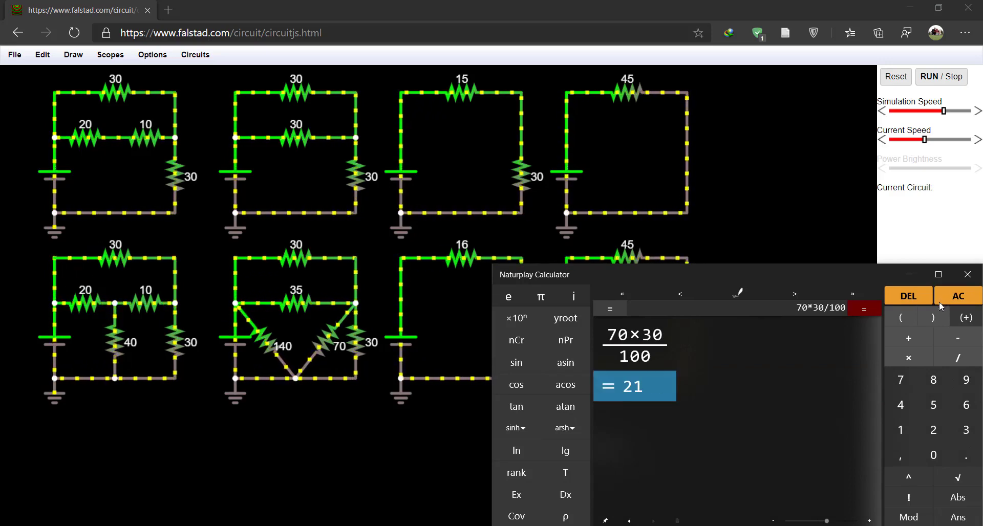
Step: In the circuit simulator, set the vertical 30-ohm resistor of the lower row's third circuit to 21 ohms
{"action": "left_click", "coordinate": [468, 332]}
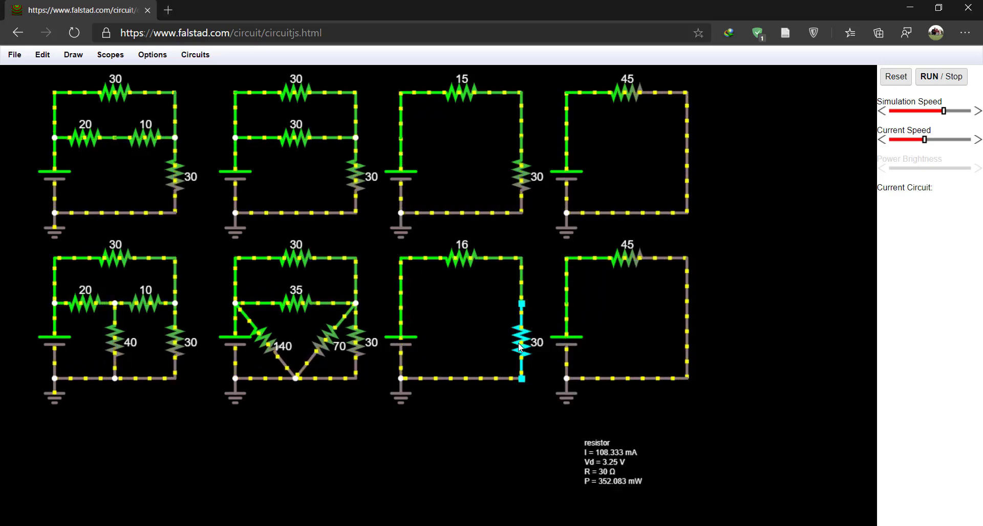
{"action": "double_click", "coordinate": [518, 343]}
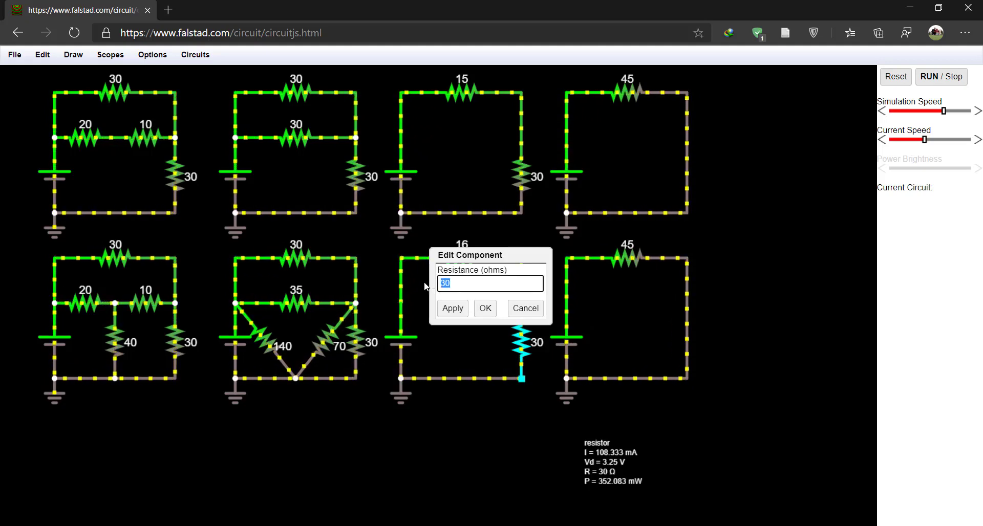
{"action": "type", "text": "21"}
{"action": "left_click", "coordinate": [485, 309]}
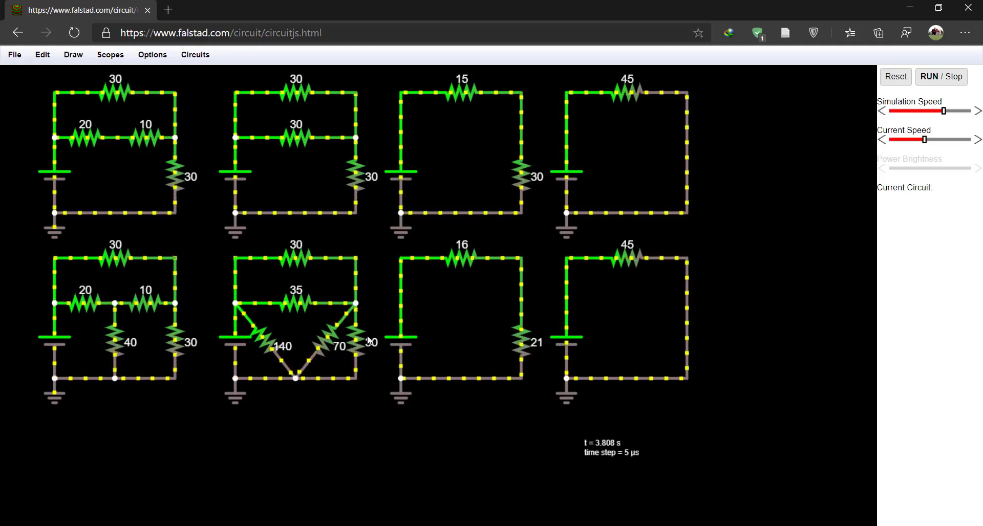
{"action": "mouse_move", "coordinate": [265, 344]}
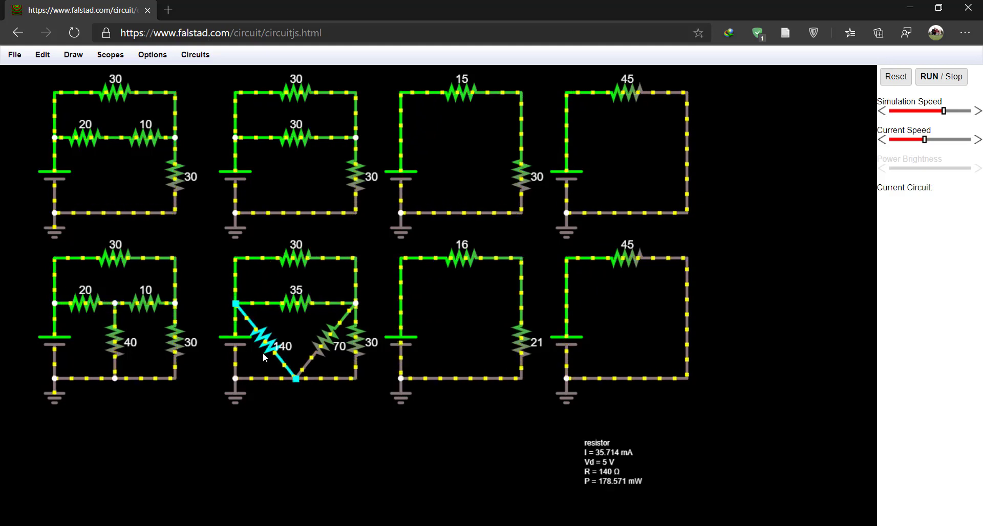
{"action": "left_click_drag", "start_coordinate": [263, 353], "coordinate": [292, 463]}
{"action": "key", "text": "Delete"}
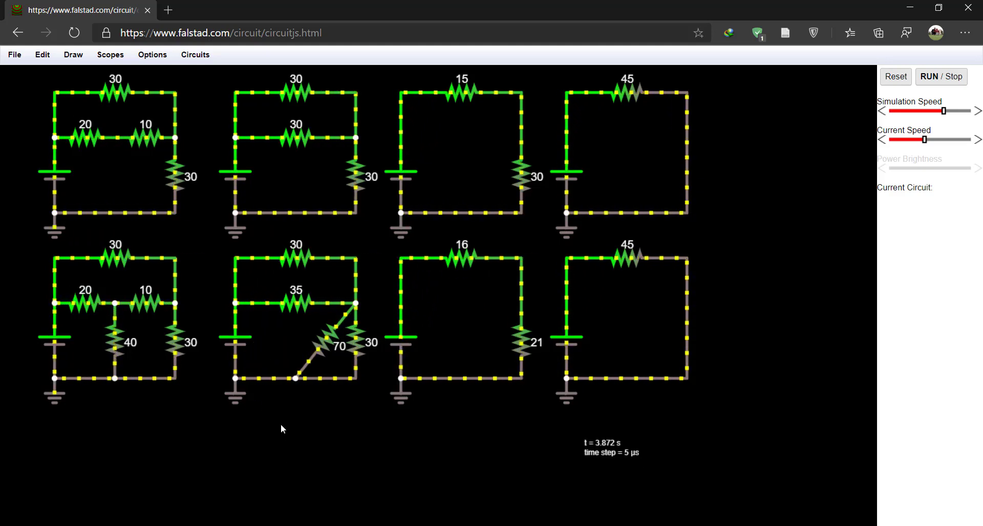
{"action": "key", "text": "ctrl+z"}
{"action": "key", "text": "ctrl+z"}
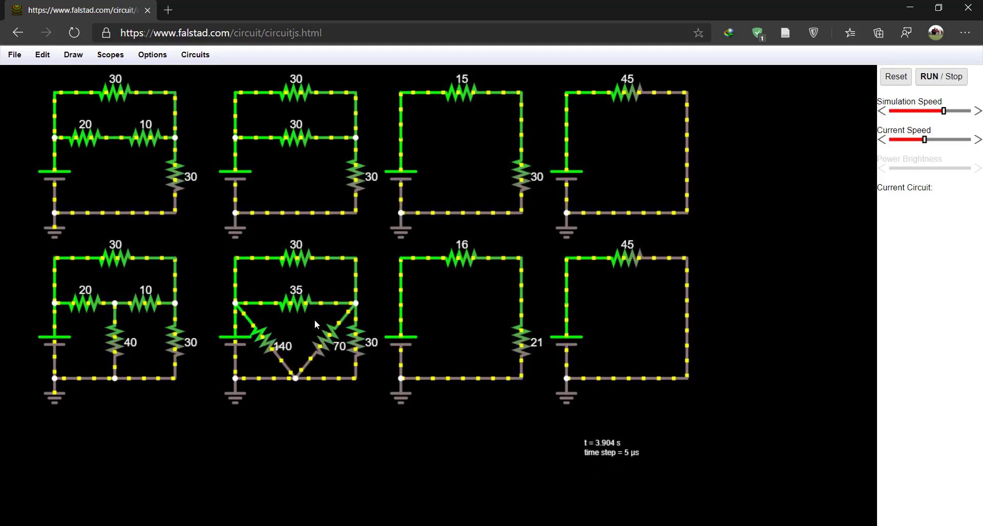
Step: Duplicate the delta's 140-ohm resistor and place the copy in the lower row's third circuit, diagonally from the battery's upper wire to the ground line
{"action": "right_click", "coordinate": [275, 350]}
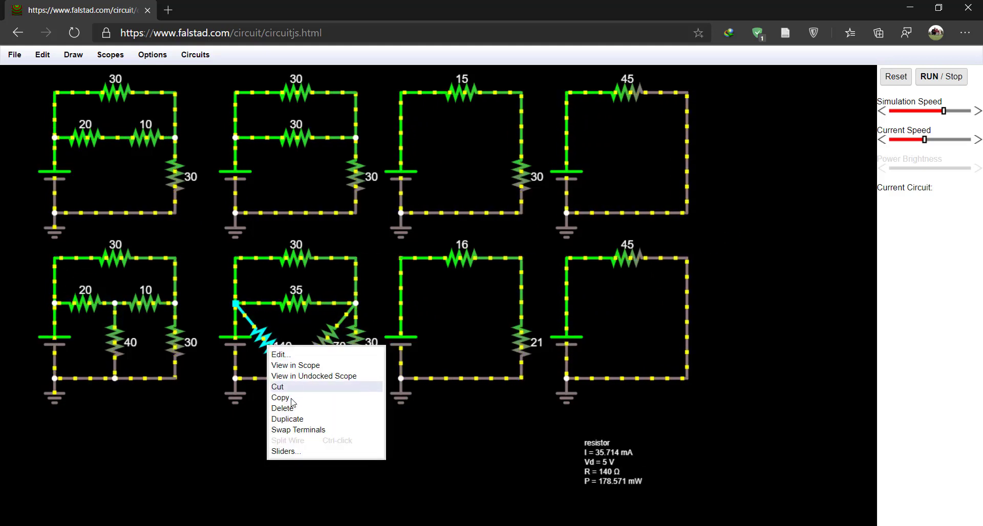
{"action": "left_click", "coordinate": [287, 419]}
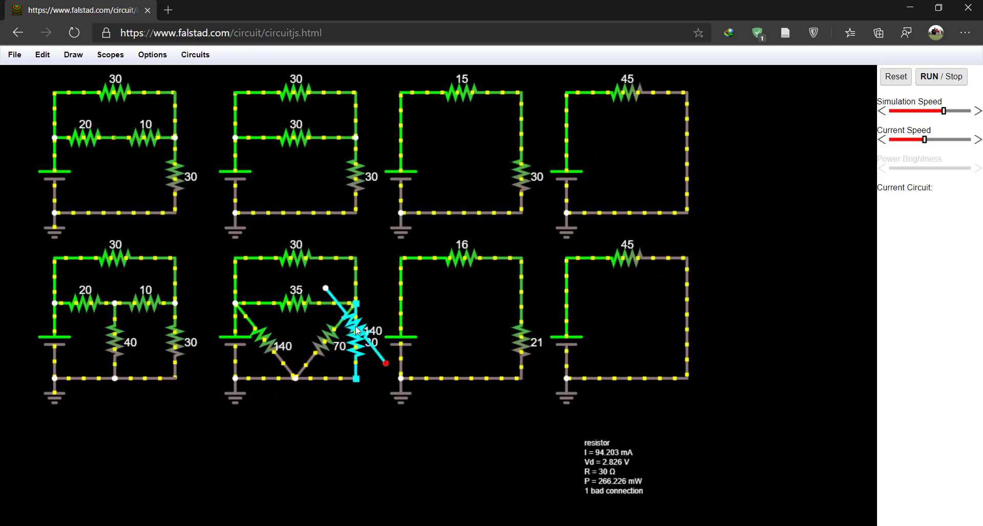
{"action": "left_click_drag", "start_coordinate": [355, 327], "coordinate": [521, 378]}
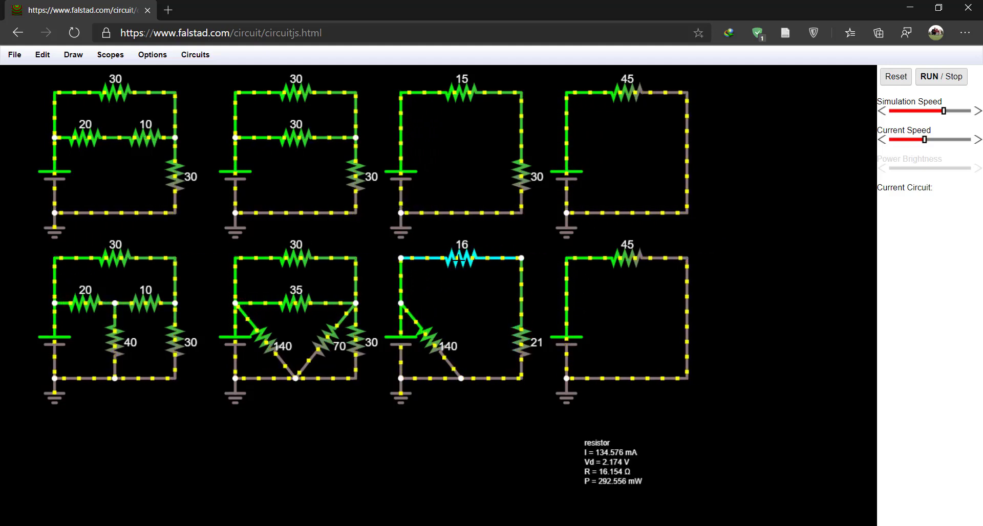
Step: Replace the lower row's 45-ohm circuit with a duplicate of the neighbouring circuit containing the 16-, 21- and 140-ohm resistors
{"action": "left_click_drag", "start_coordinate": [710, 409], "coordinate": [556, 248]}
{"action": "key", "text": "Delete"}
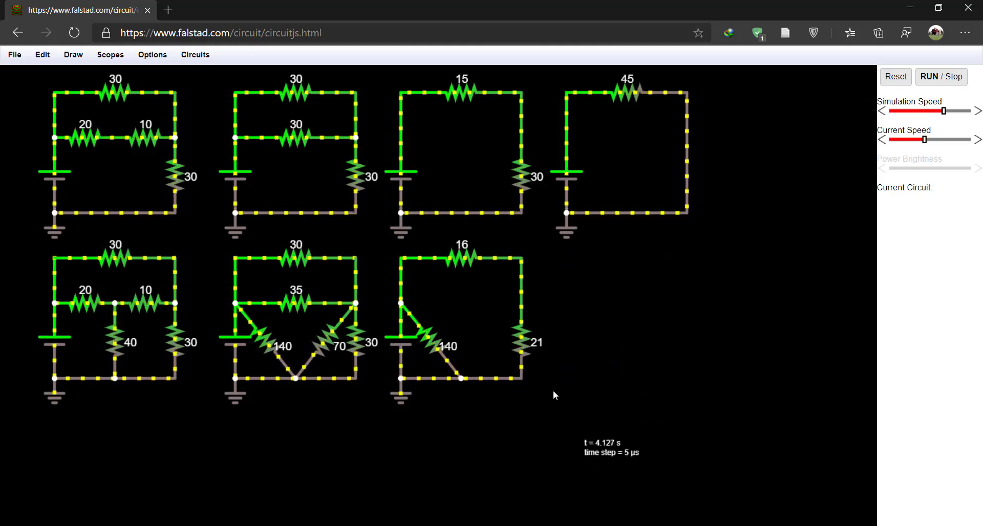
{"action": "left_click_drag", "start_coordinate": [575, 403], "coordinate": [382, 244]}
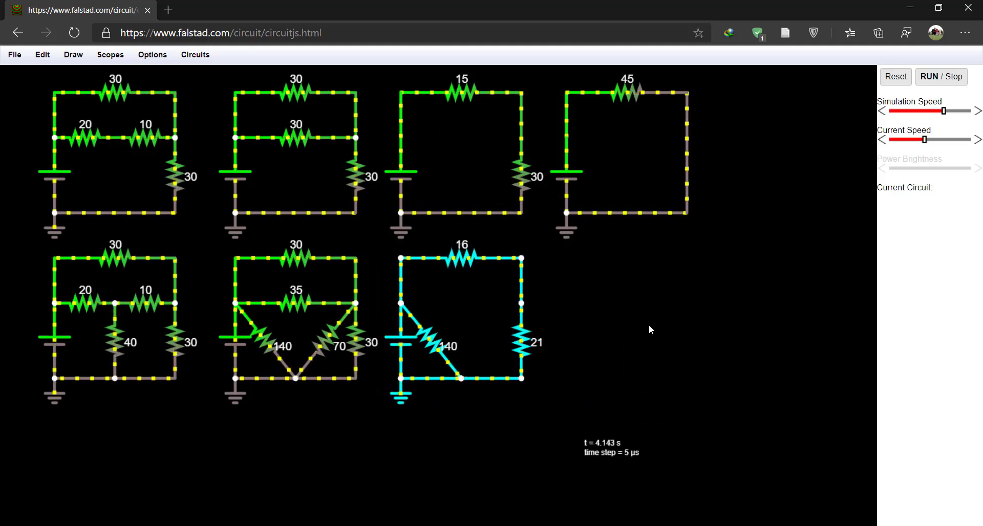
{"action": "key", "text": "ctrl+d"}
{"action": "left_click_drag", "start_coordinate": [631, 331], "coordinate": [600, 332]}
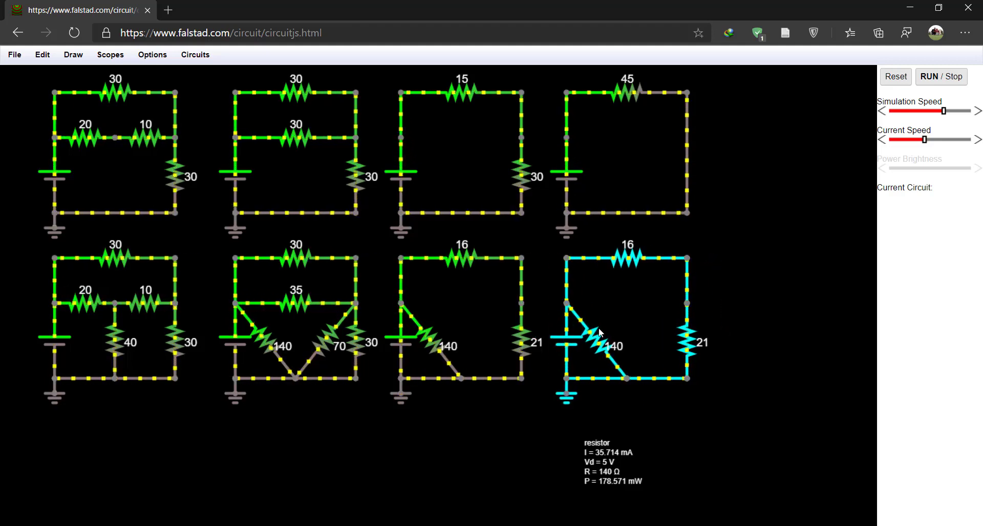
{"action": "left_click", "coordinate": [721, 336]}
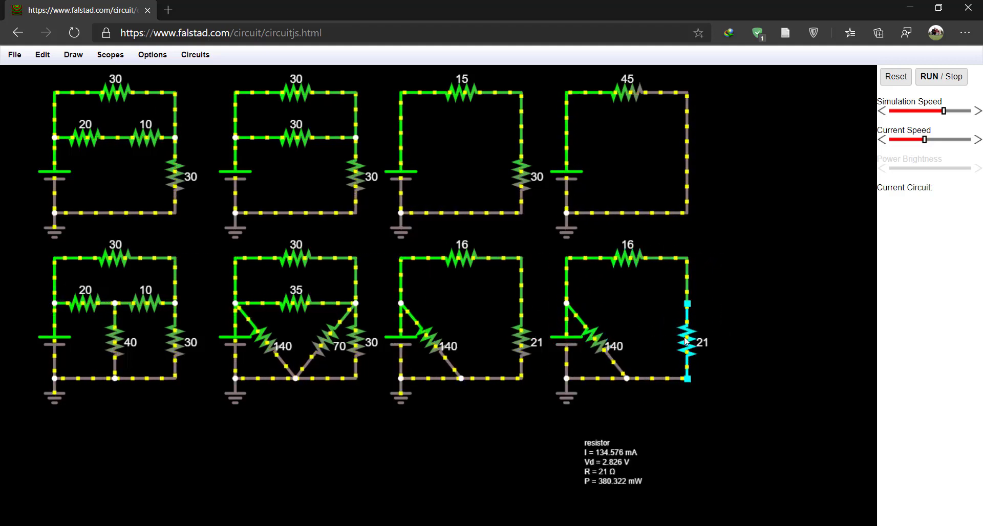
Step: Set the horizontal resistor of the lower row's fourth circuit to 37.1538461538 ohms
{"action": "double_click", "coordinate": [627, 261]}
{"action": "left_click_drag", "start_coordinate": [451, 283], "coordinate": [436, 290]}
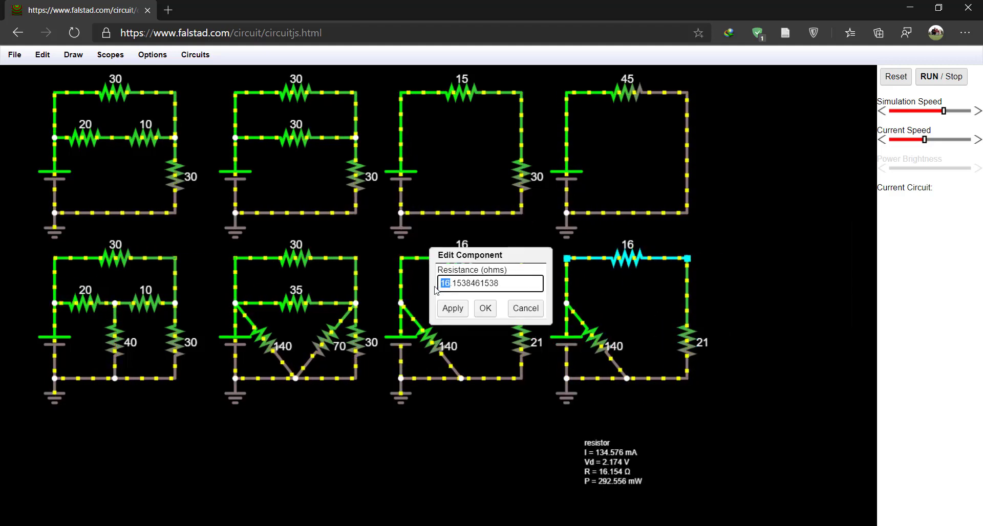
{"action": "type", "text": "37"}
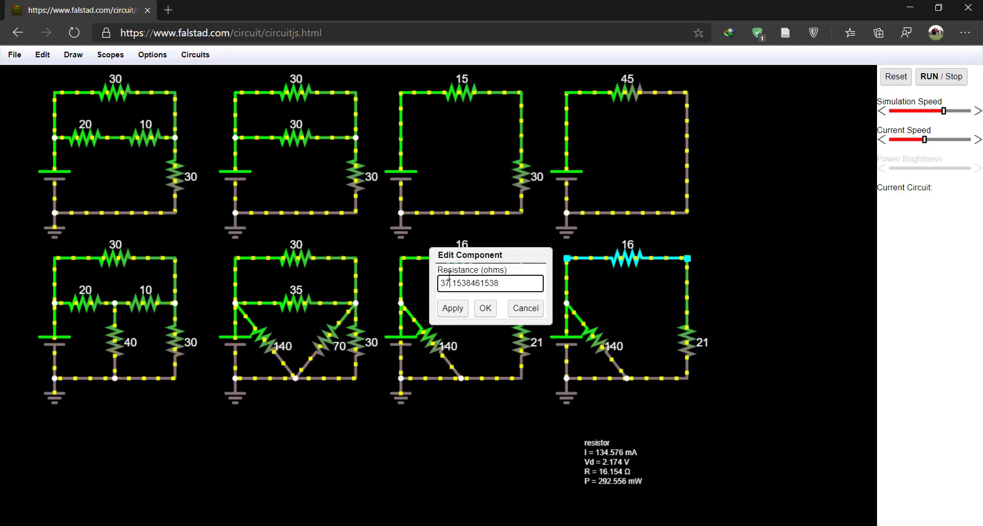
{"action": "left_click", "coordinate": [453, 309]}
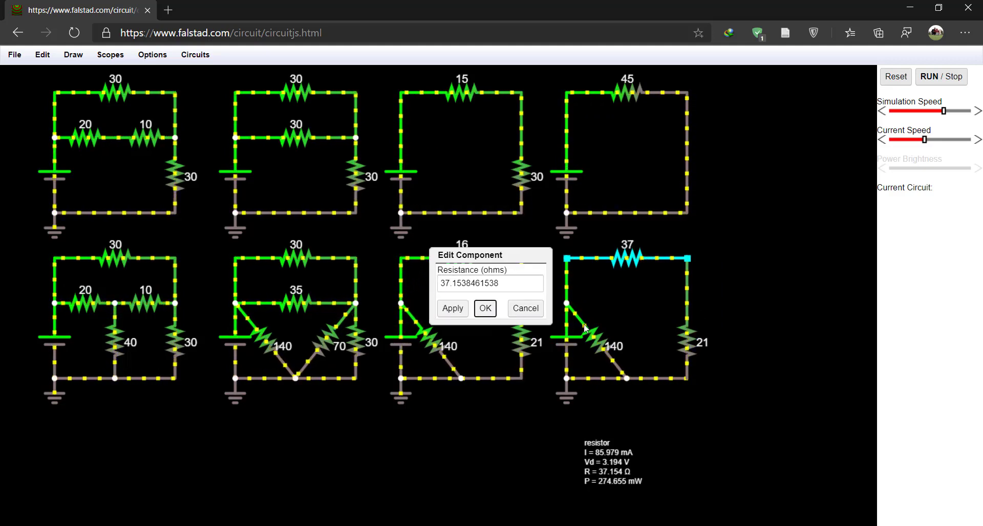
{"action": "left_click", "coordinate": [485, 309]}
Step: Replace the 21-ohm resistor in the lower row's fourth circuit with a plain wire that closes the loop
{"action": "left_click_drag", "start_coordinate": [709, 354], "coordinate": [673, 343]}
{"action": "key", "text": "Delete"}
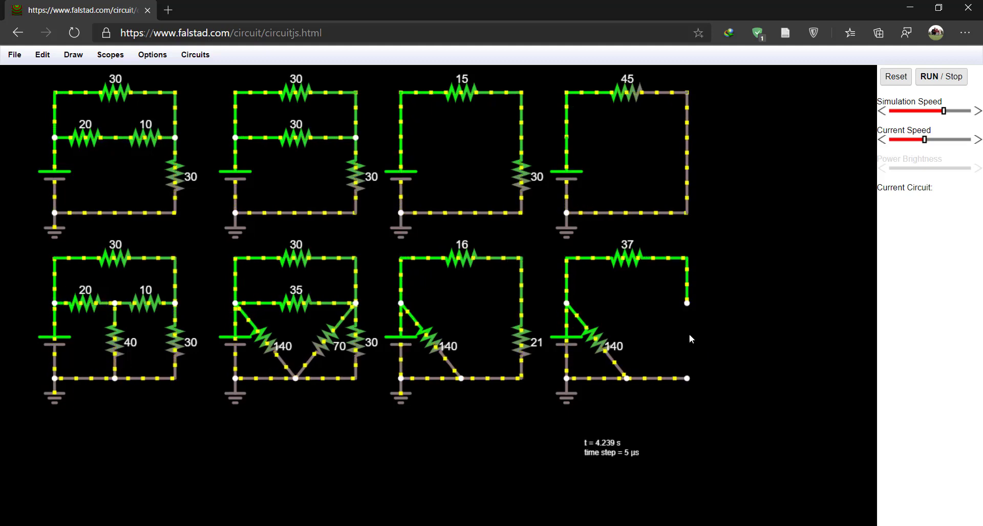
{"action": "left_click_drag", "start_coordinate": [687, 309], "coordinate": [554, 254]}
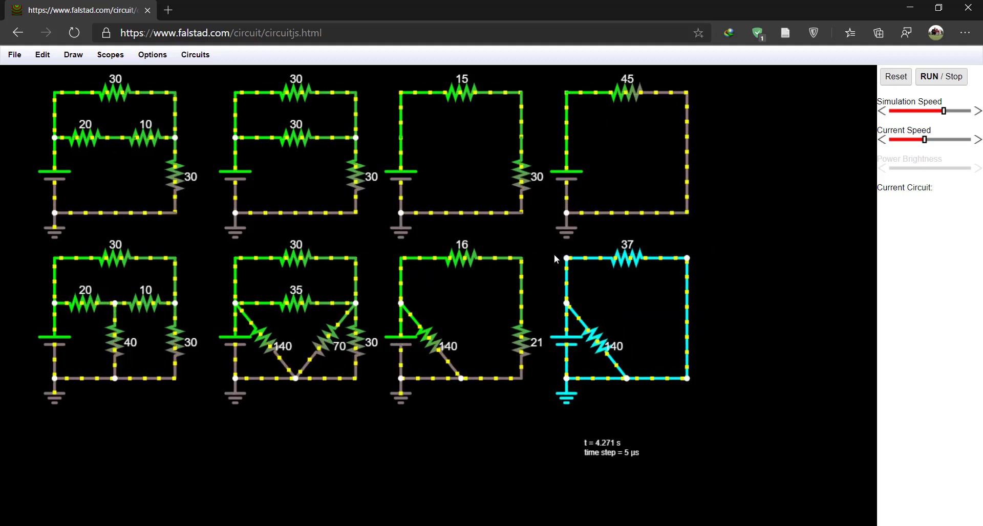
Step: Duplicate the circuit with the 37- and 140-ohm resistors, place the copy beside the original, and resume the simulation
{"action": "key", "text": "ctrl+d"}
{"action": "left_click_drag", "start_coordinate": [666, 354], "coordinate": [775, 357]}
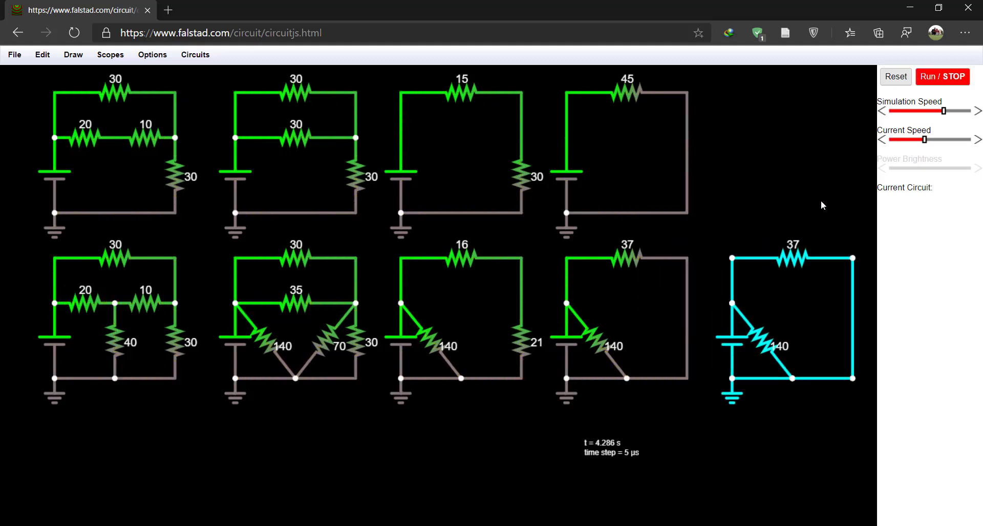
{"action": "left_click", "coordinate": [941, 82]}
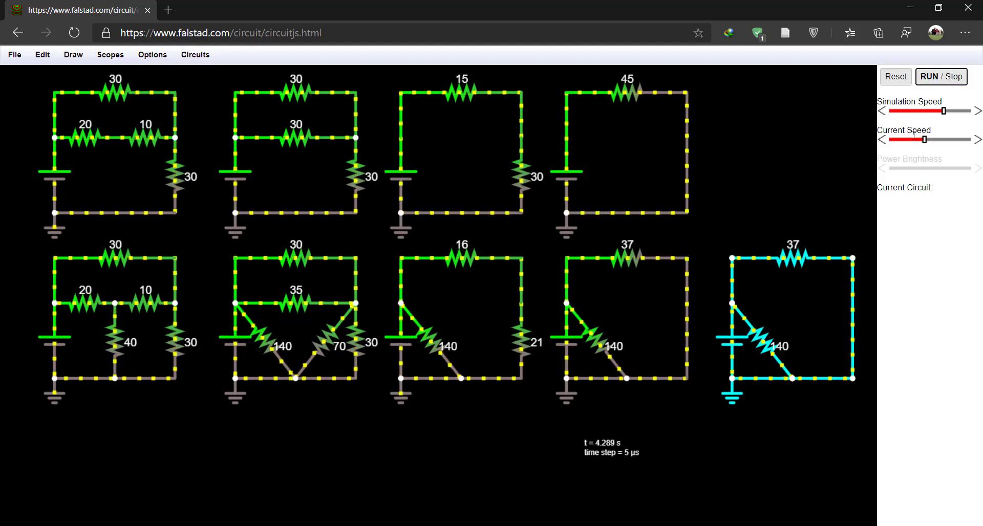
Step: Copy the resistance value of the horizontal resistor in the lower row's fifth circuit, switch to Naturplay Calculator, and clear its old calculation
{"action": "double_click", "coordinate": [795, 263]}
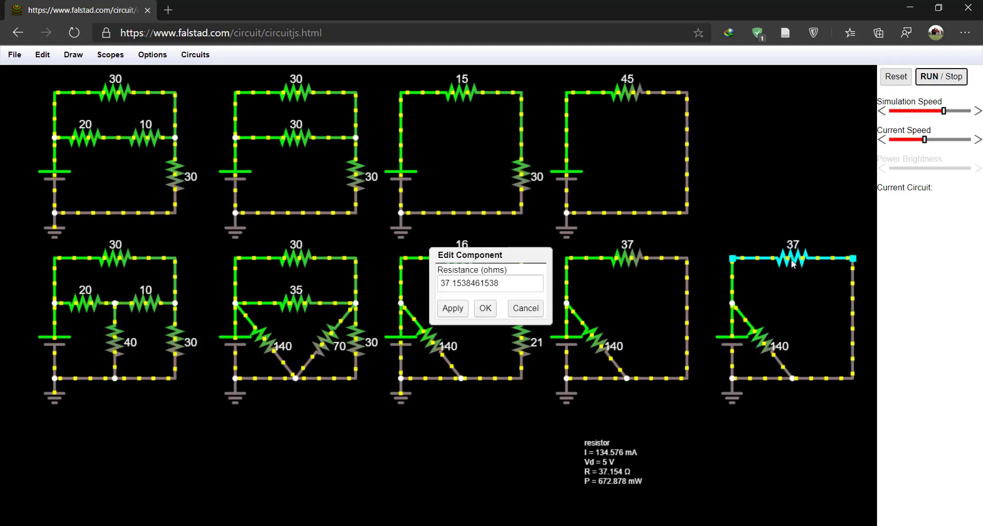
{"action": "double_click", "coordinate": [455, 291]}
{"action": "key", "text": "ctrl+c"}
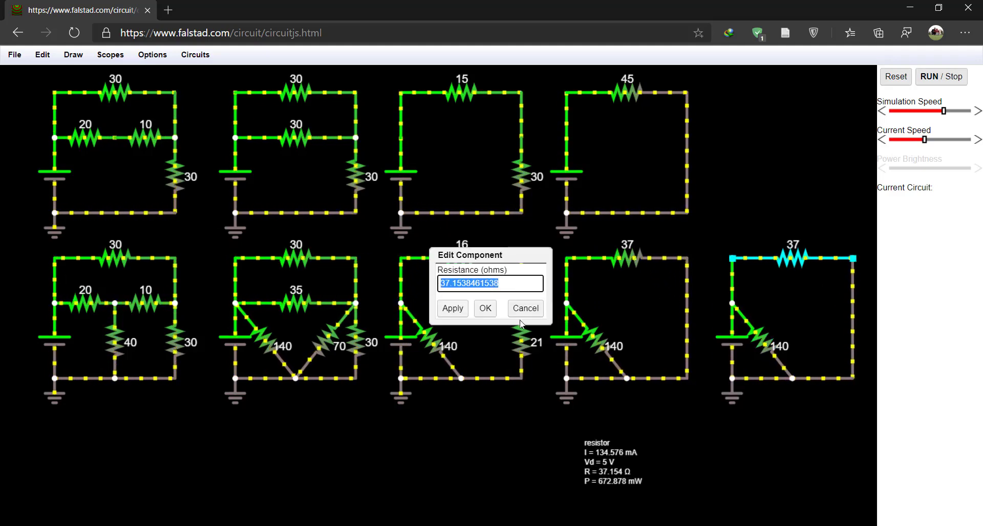
{"action": "left_click", "coordinate": [485, 309]}
{"action": "key", "text": "alt+Tab"}
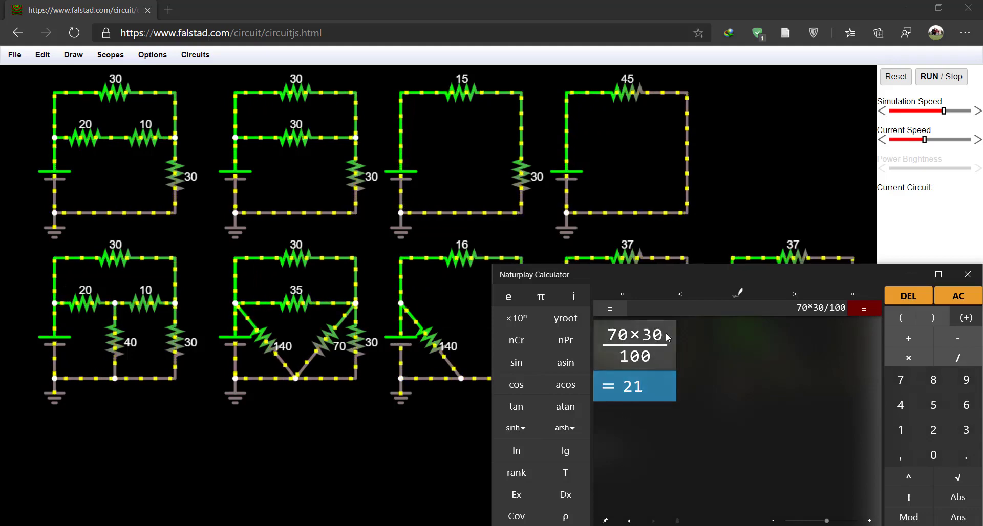
{"action": "left_click", "coordinate": [958, 300]}
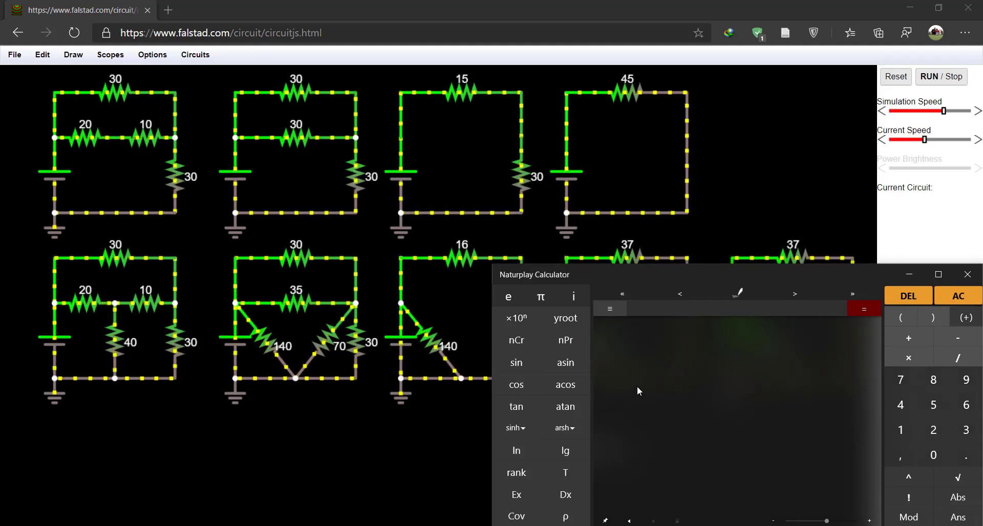
{"action": "left_click_drag", "start_coordinate": [689, 272], "coordinate": [653, 202]}
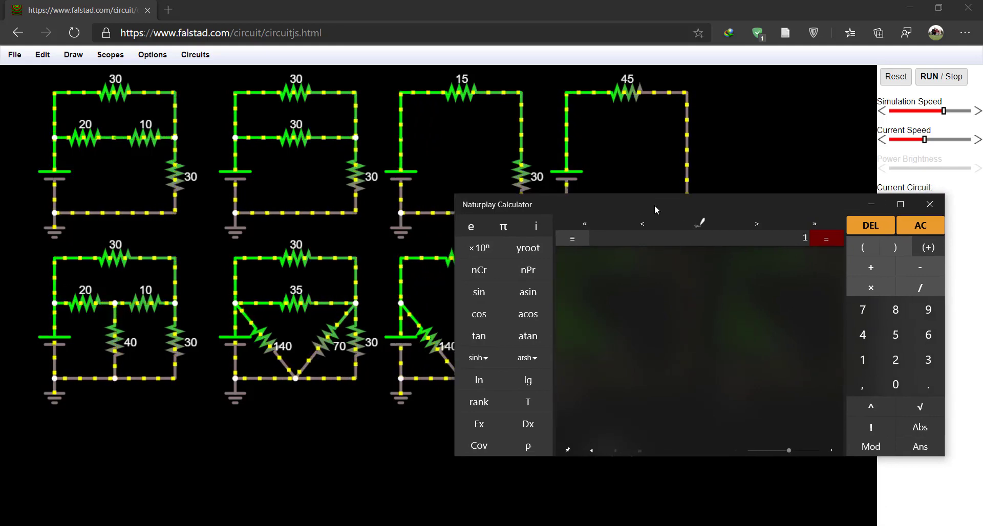
Step: Calculate the parallel combination of the two remaining resistors as 140*37.1538461538/177.1538461538
{"action": "type", "text": "140*"}
{"action": "key", "text": "ctrl+v"}
{"action": "key", "text": "Return"}
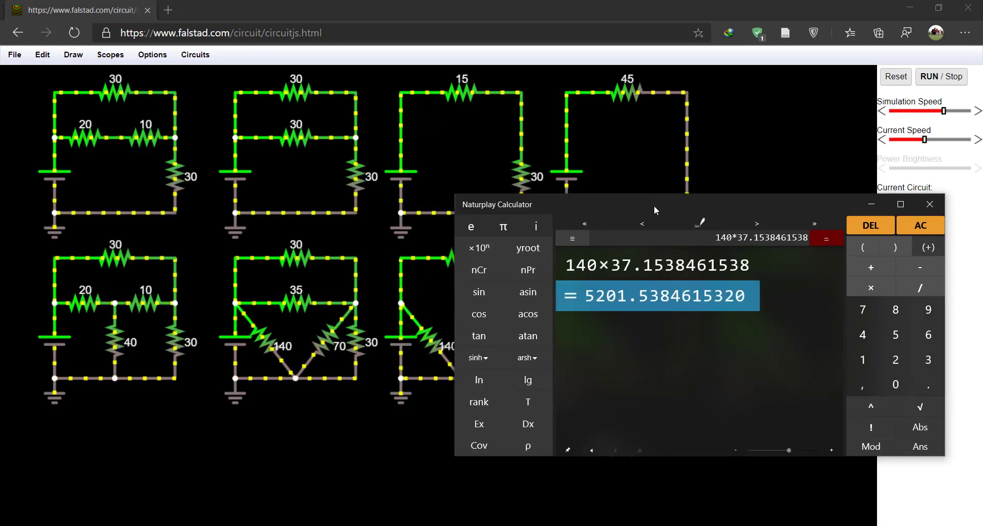
{"action": "type", "text": "\\"}
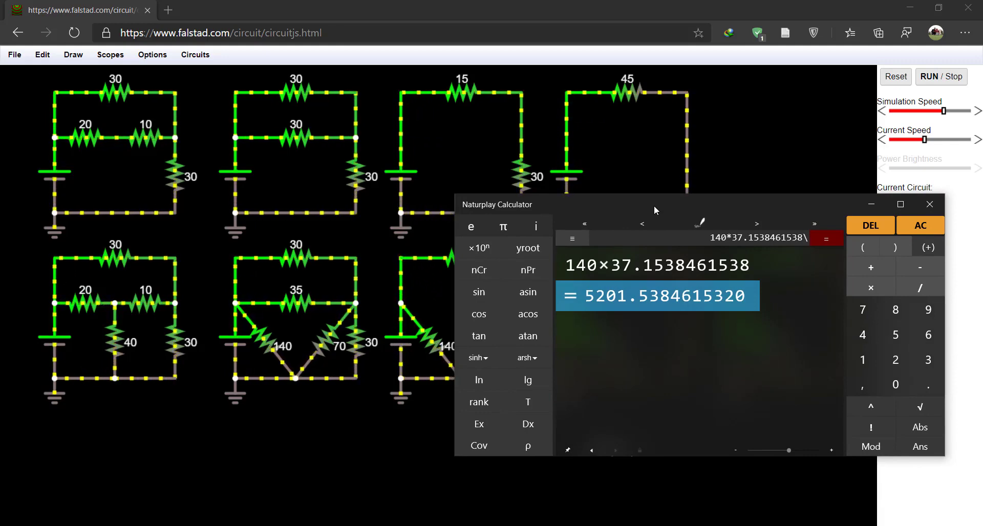
{"action": "key", "text": "BackSpace"}
{"action": "type", "text": "/"}
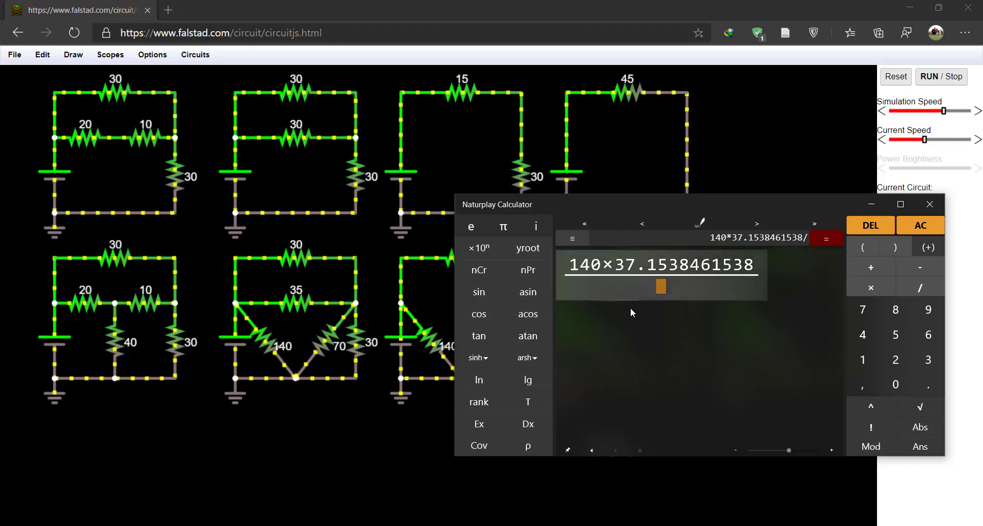
{"action": "key", "text": "ctrl+v"}
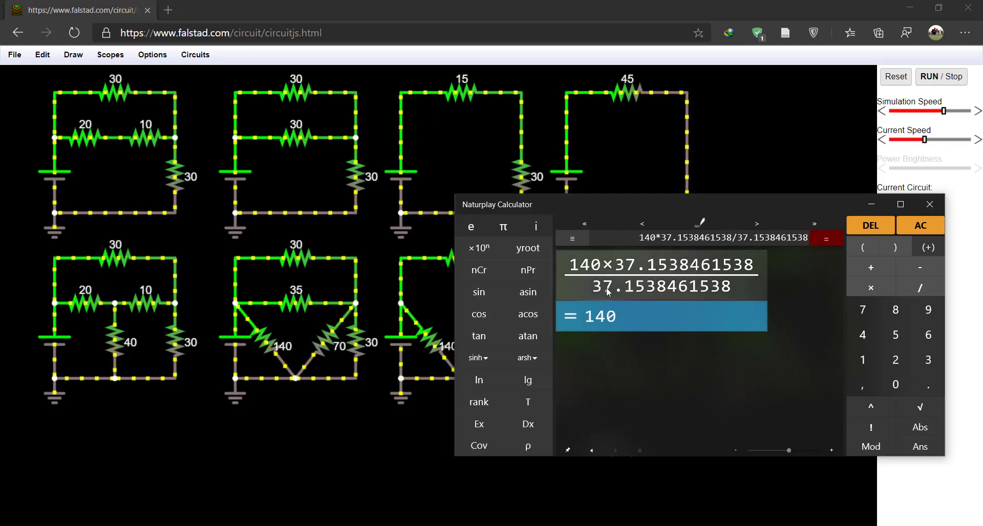
{"action": "left_click", "coordinate": [607, 292]}
{"action": "key", "text": "BackSpace"}
{"action": "type", "text": "17"}
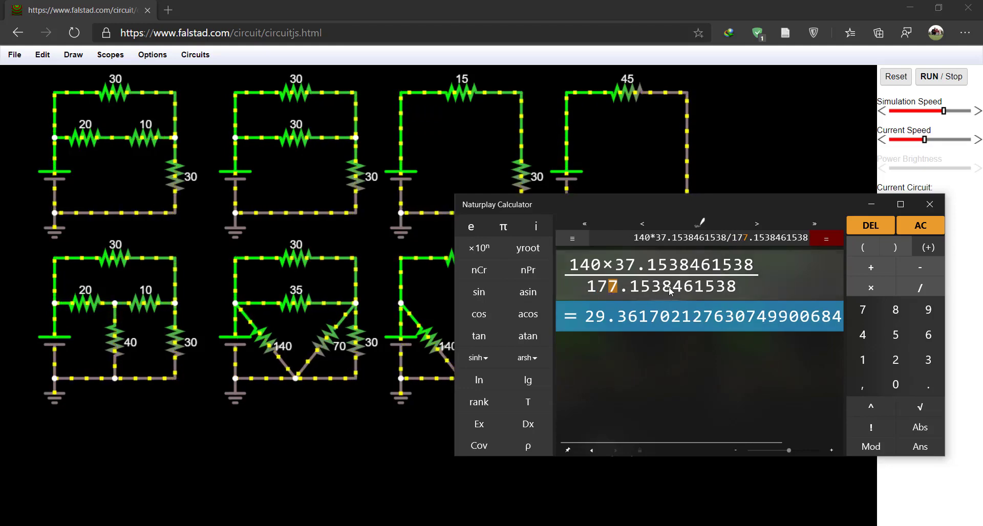
Step: Copy the calculated parallel resistance, move the calculator out of the way, and return to the circuit simulator
{"action": "right_click", "coordinate": [611, 318]}
{"action": "left_click", "coordinate": [630, 332]}
{"action": "left_click_drag", "start_coordinate": [723, 211], "coordinate": [767, 434]}
{"action": "left_click", "coordinate": [785, 321]}
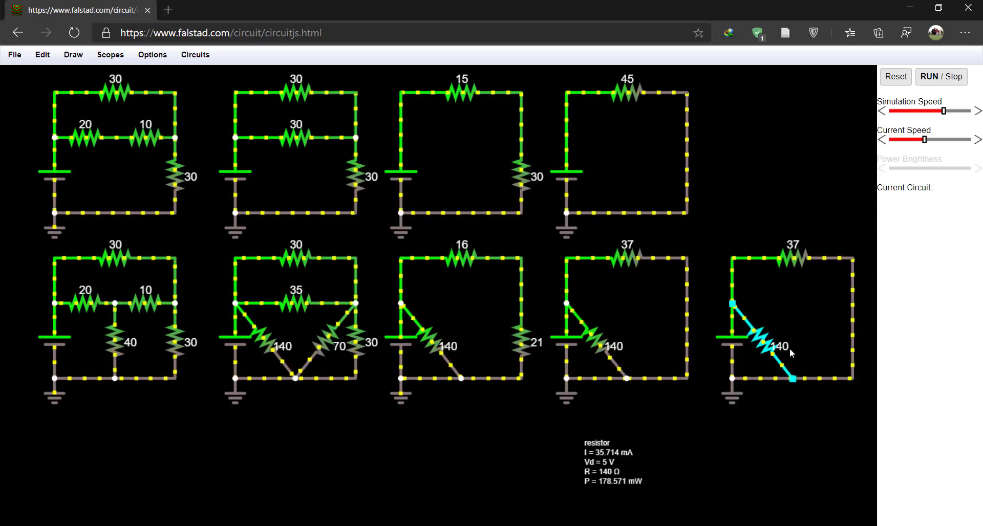
Step: Remove the diagonal 140-ohm resistor from the lower row's fifth circuit
{"action": "right_click", "coordinate": [769, 351]}
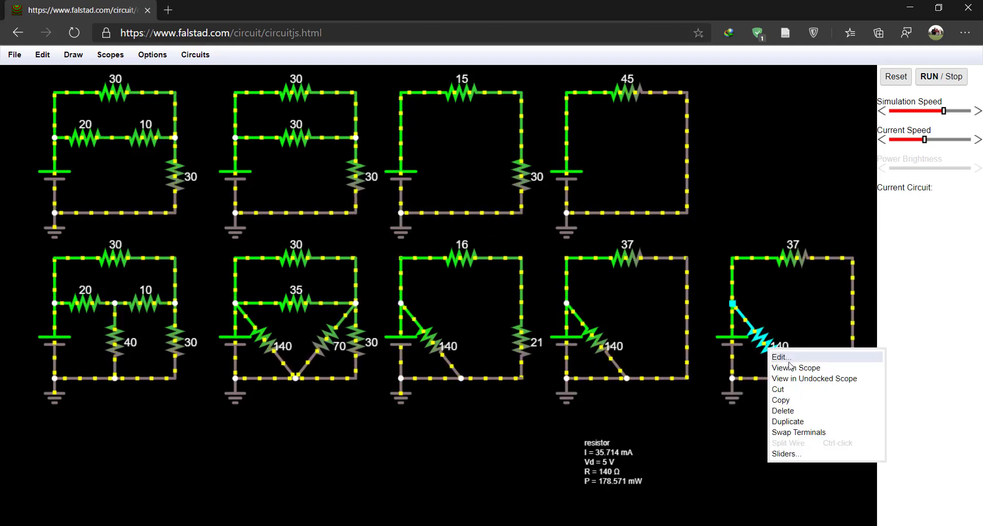
{"action": "left_click", "coordinate": [789, 399]}
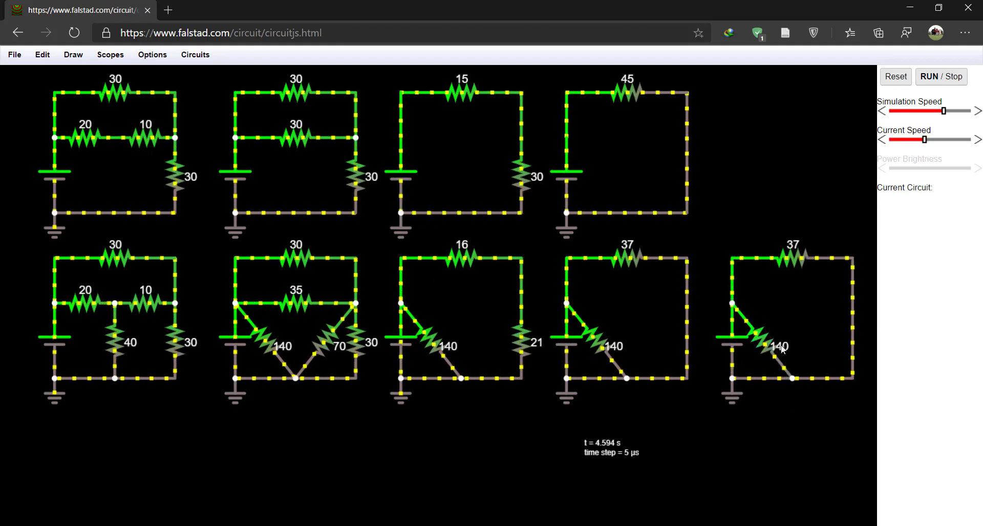
{"action": "left_click_drag", "start_coordinate": [791, 358], "coordinate": [792, 204]}
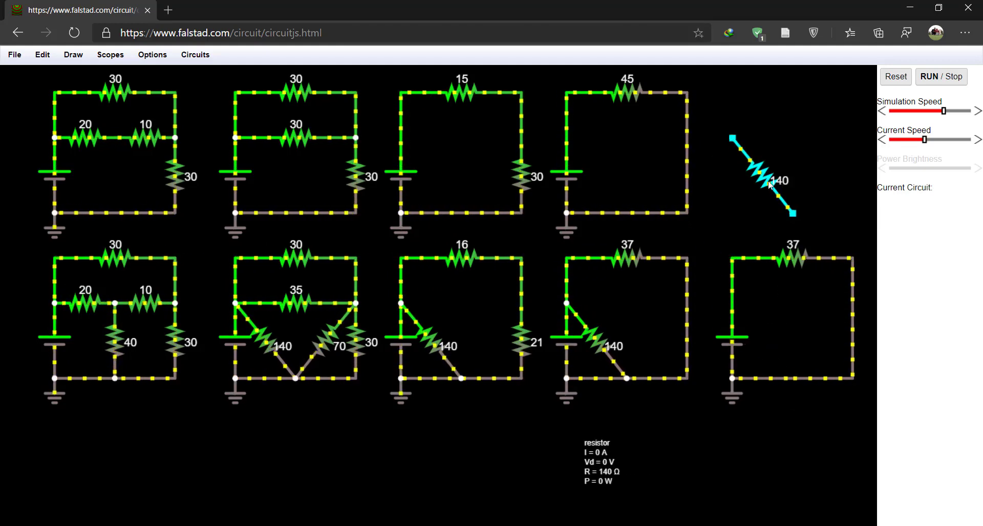
{"action": "right_click", "coordinate": [756, 183]}
{"action": "left_click", "coordinate": [783, 244]}
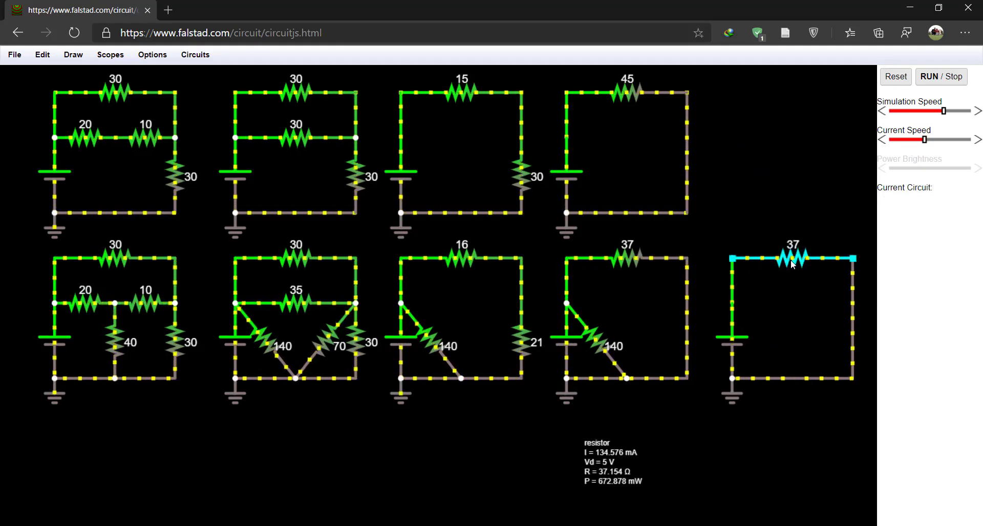
Step: Set the horizontal resistor in the lower row's fifth circuit to the copied parallel result, about 29.3617 ohms
{"action": "double_click", "coordinate": [786, 261]}
{"action": "key", "text": "ctrl+v"}
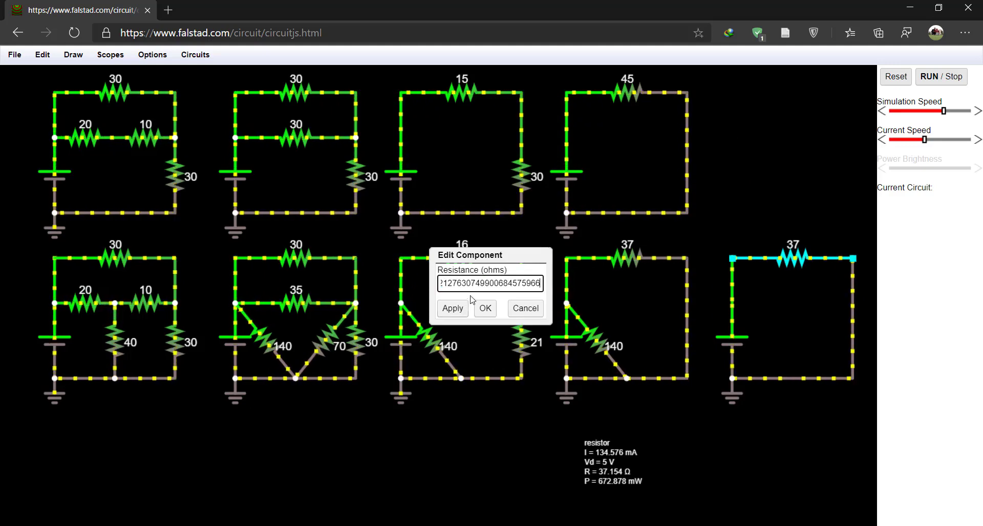
{"action": "left_click", "coordinate": [485, 308]}
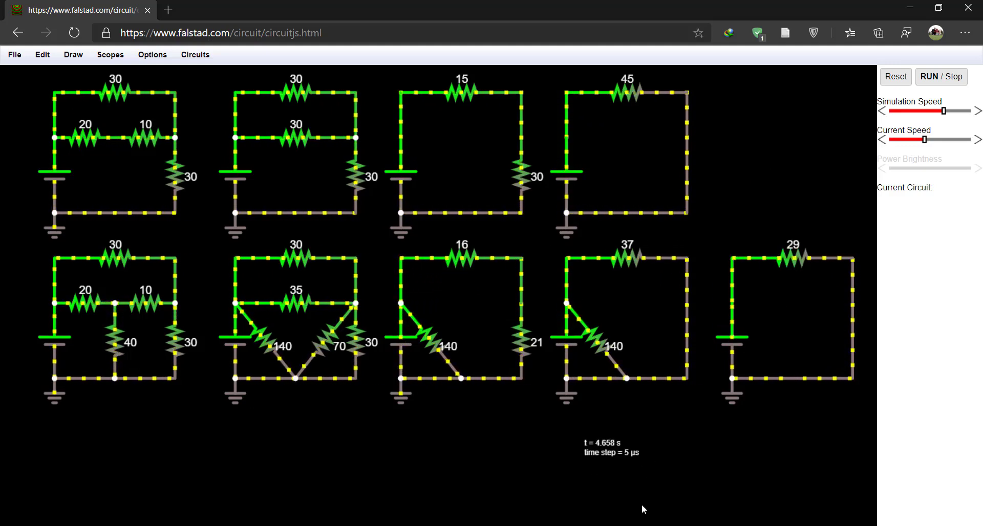
Step: Review the parallel-resistance calculation in Naturplay Calculator, then return to the circuit simulator
{"action": "left_click", "coordinate": [642, 525]}
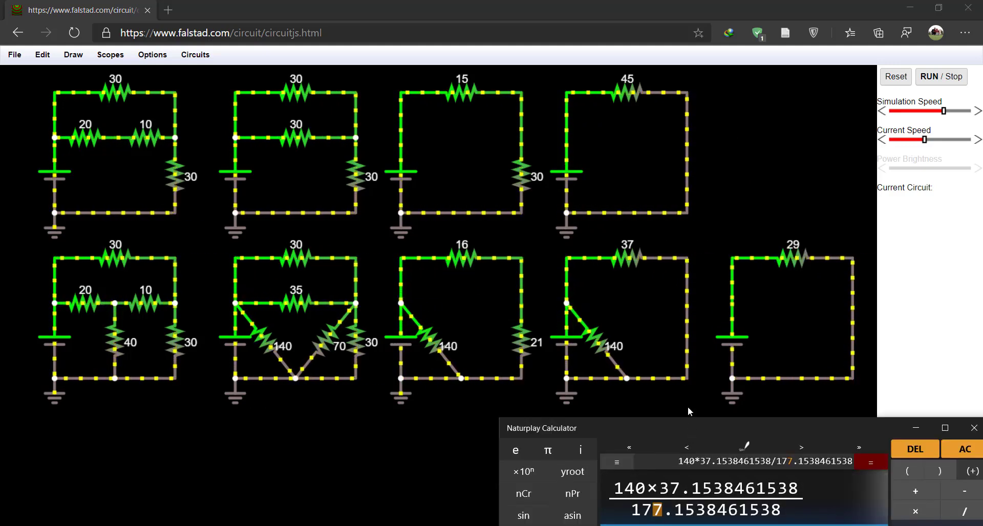
{"action": "key", "text": "Return"}
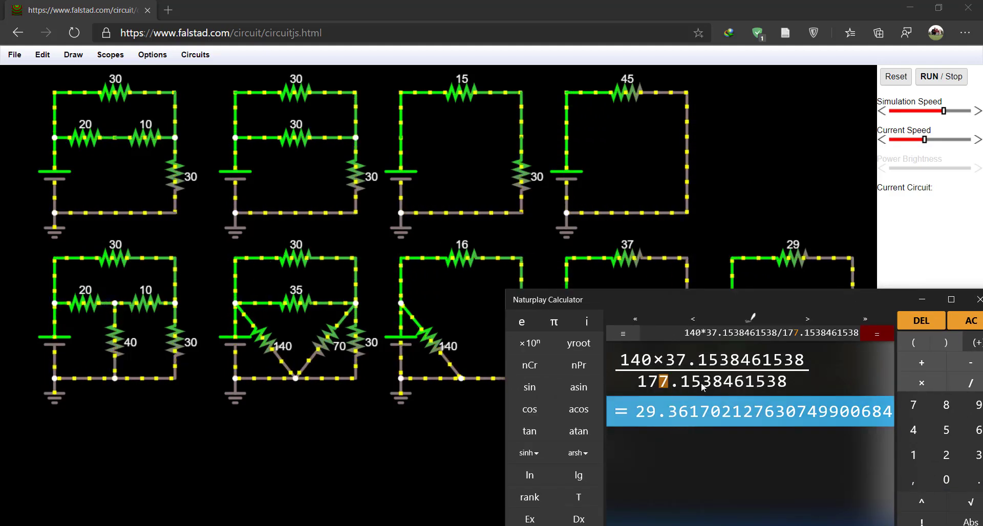
{"action": "left_click", "coordinate": [675, 415]}
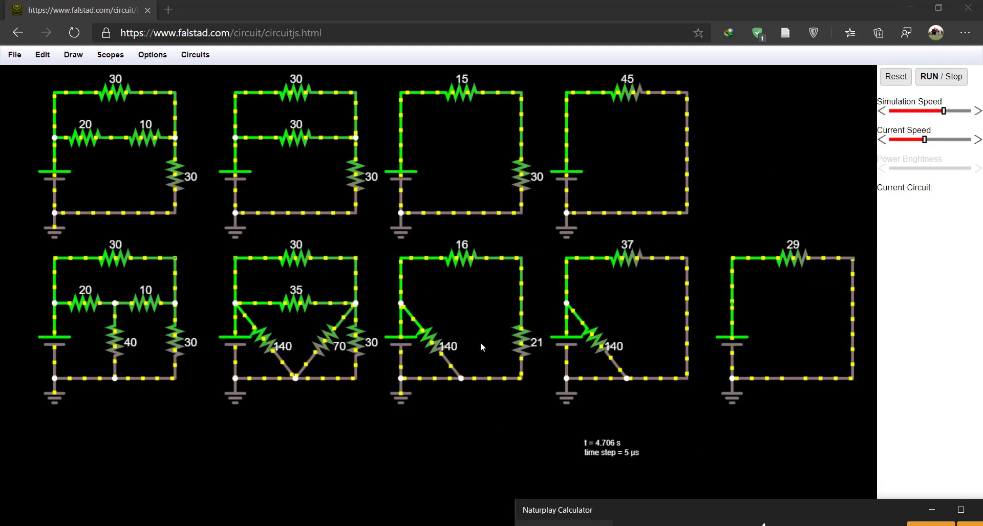